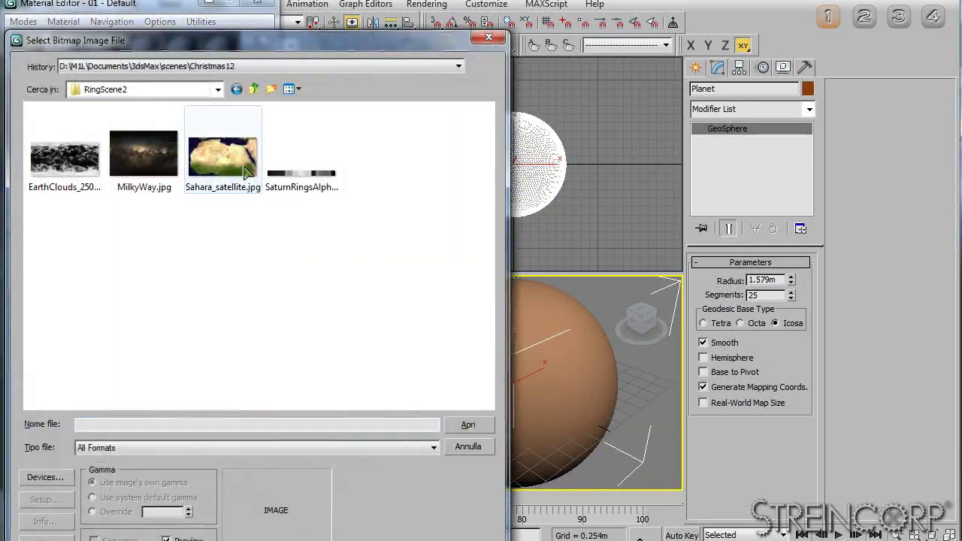
- Load Sahara_satellite.jpg as the Planet's diffuse texture, shown in viewport, with spherical UVW mapping
{"action": "double_click", "coordinate": [247, 173]}
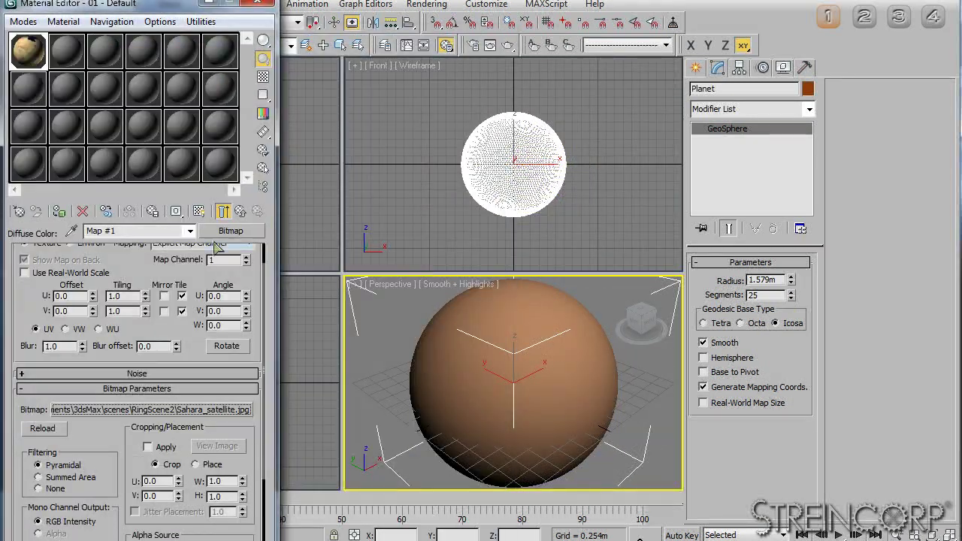
{"action": "left_click", "coordinate": [198, 211]}
{"action": "left_click", "coordinate": [810, 109]}
{"action": "left_click_drag", "start_coordinate": [810, 135], "coordinate": [825, 464]}
{"action": "left_click", "coordinate": [779, 534]}
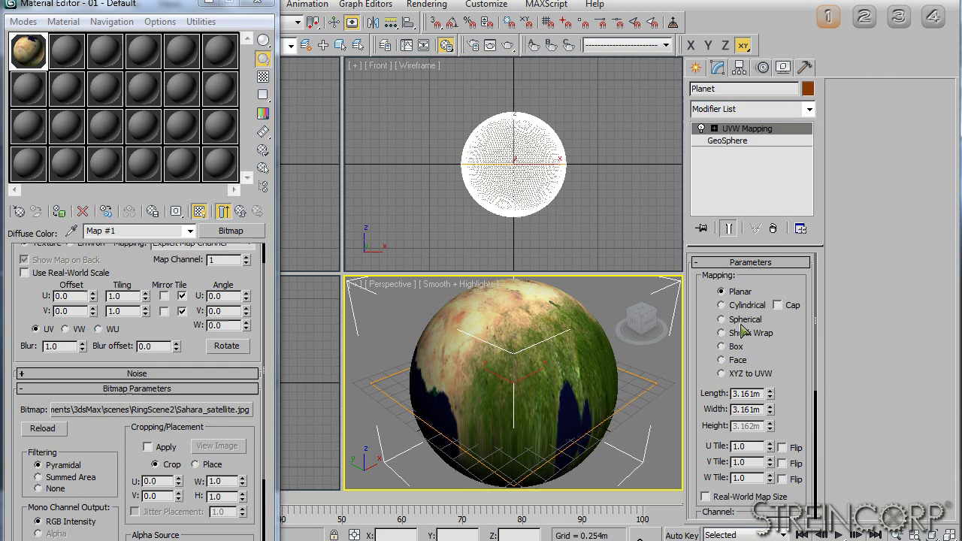
{"action": "left_click", "coordinate": [722, 319]}
- Add a Falloff map to the Planet material's Self-Illumination slot
{"action": "left_click", "coordinate": [240, 211]}
{"action": "double_click", "coordinate": [38, 64]}
{"action": "left_click", "coordinate": [136, 493]}
{"action": "scroll", "coordinate": [136, 451], "scroll_direction": "down", "scroll_amount": 5}
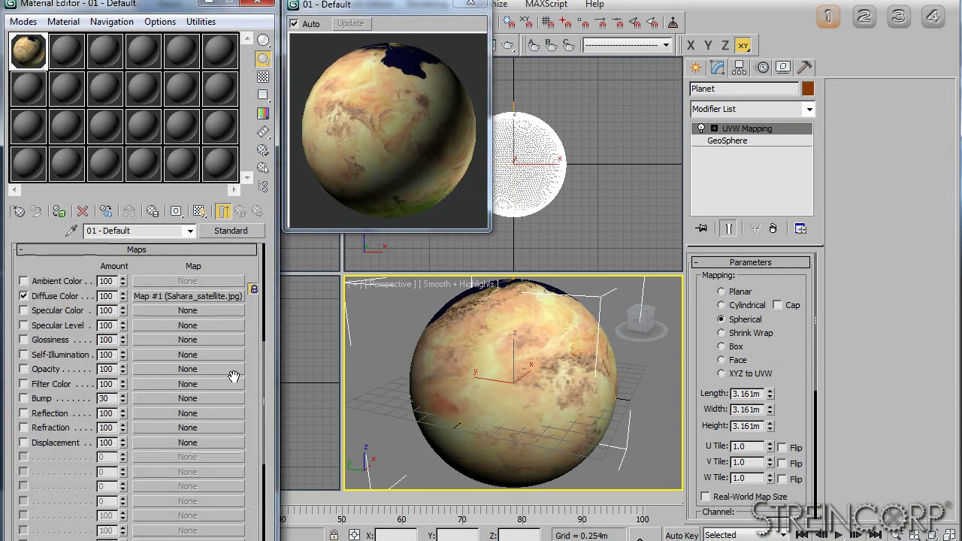
{"action": "left_click", "coordinate": [188, 390]}
{"action": "double_click", "coordinate": [368, 342]}
- Wrap that falloff in a Mask map with a Shadow/Light Falloff mask, then open Render Setup
{"action": "left_click", "coordinate": [243, 236]}
{"action": "double_click", "coordinate": [361, 411]}
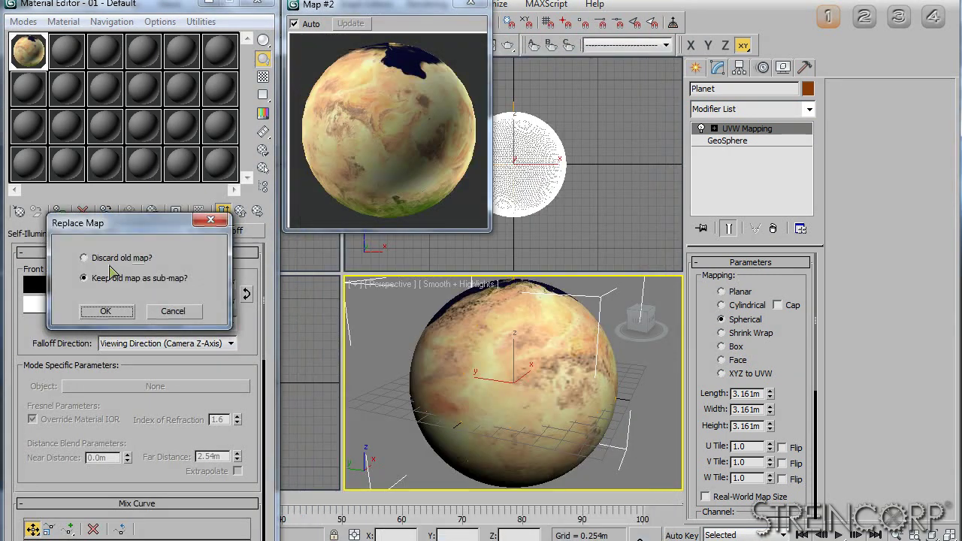
{"action": "left_click", "coordinate": [86, 309]}
{"action": "left_click", "coordinate": [135, 294]}
{"action": "double_click", "coordinate": [408, 331]}
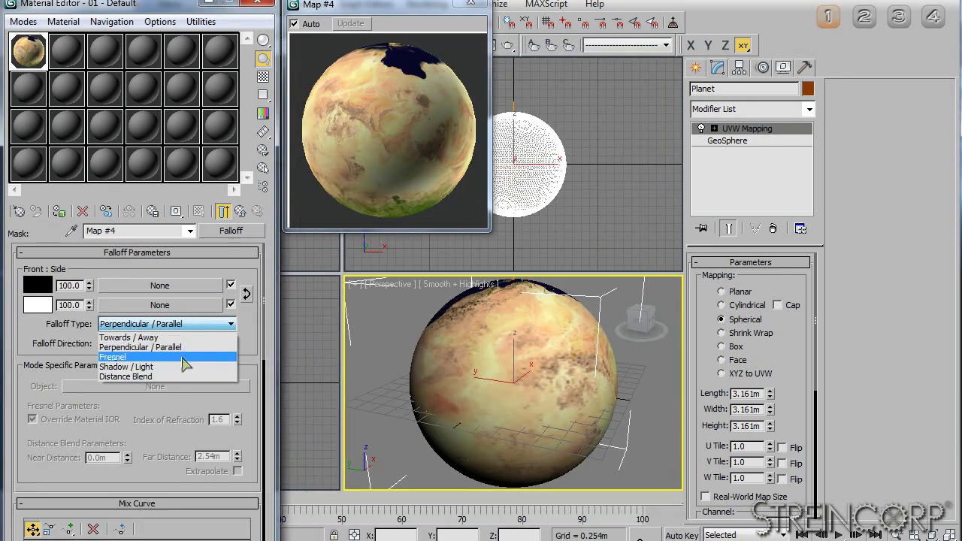
{"action": "left_click", "coordinate": [184, 366]}
{"action": "key", "text": "F10"}
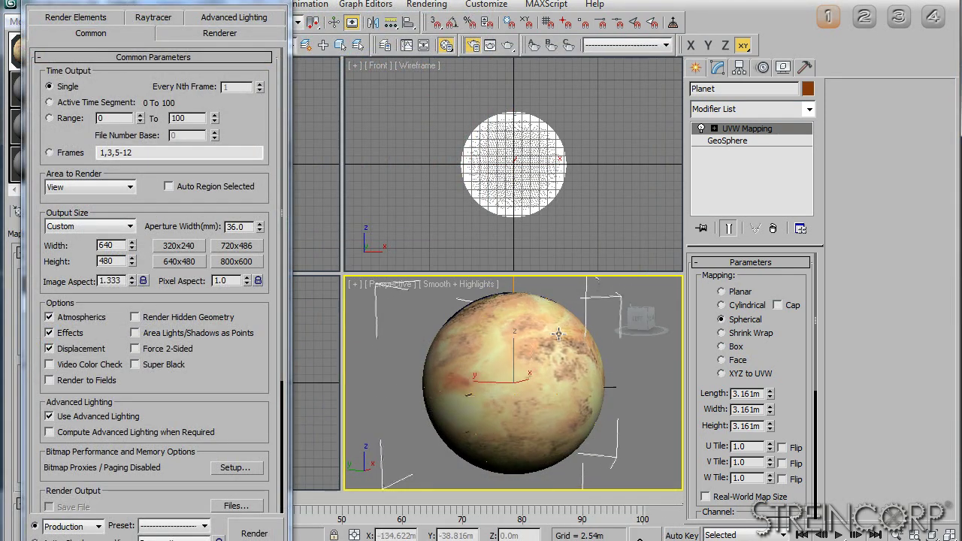
- Tilt the perspective view slightly and render the textured planet to check it
{"action": "middle_click_drag", "start_coordinate": [557, 333], "coordinate": [560, 319], "text": "alt"}
{"action": "key", "text": "shift+q"}
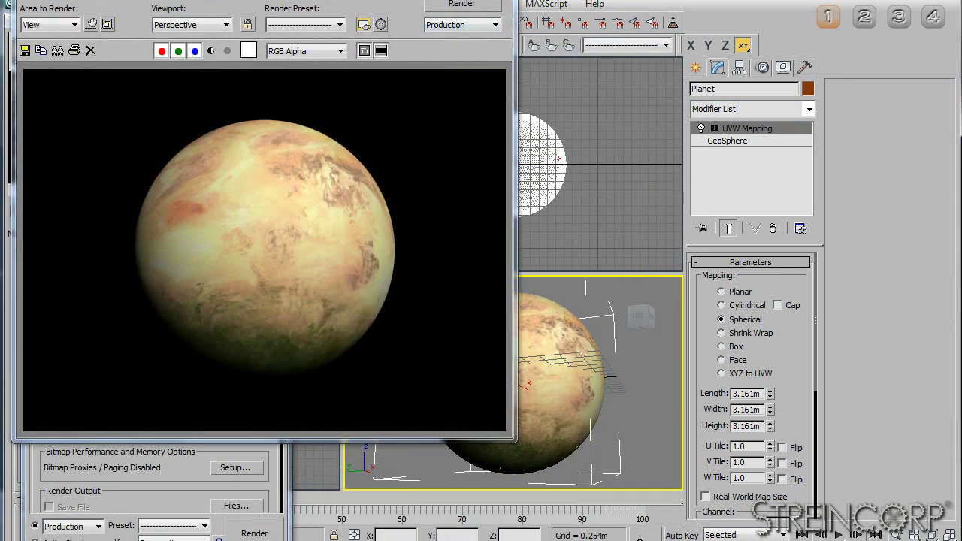
{"action": "scroll", "coordinate": [195, 429], "scroll_direction": "down", "scroll_amount": 5}
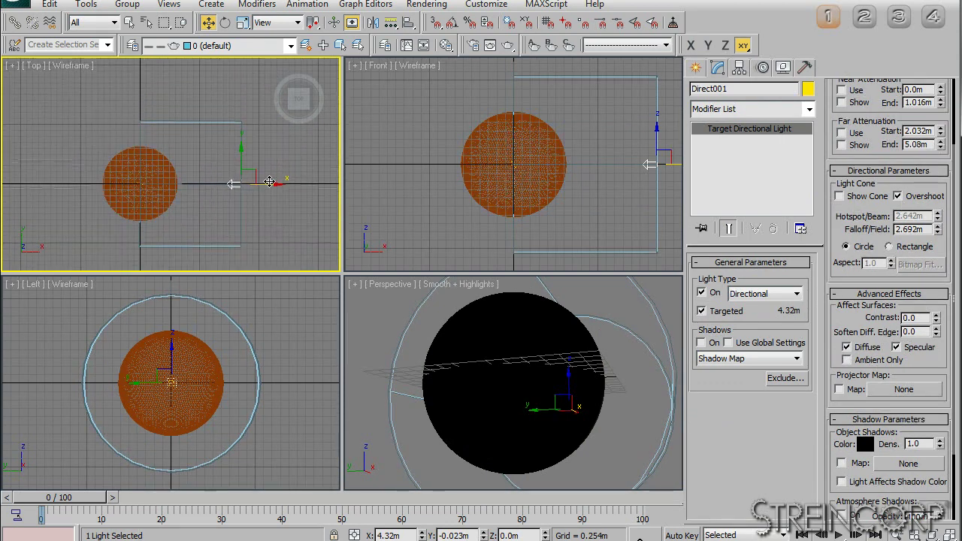
- Reposition the directional light so it illuminates the planet, then render the lit result
{"action": "left_click_drag", "start_coordinate": [270, 182], "coordinate": [203, 200]}
{"action": "left_click_drag", "start_coordinate": [563, 157], "coordinate": [561, 124]}
{"action": "key", "text": "shift+q"}
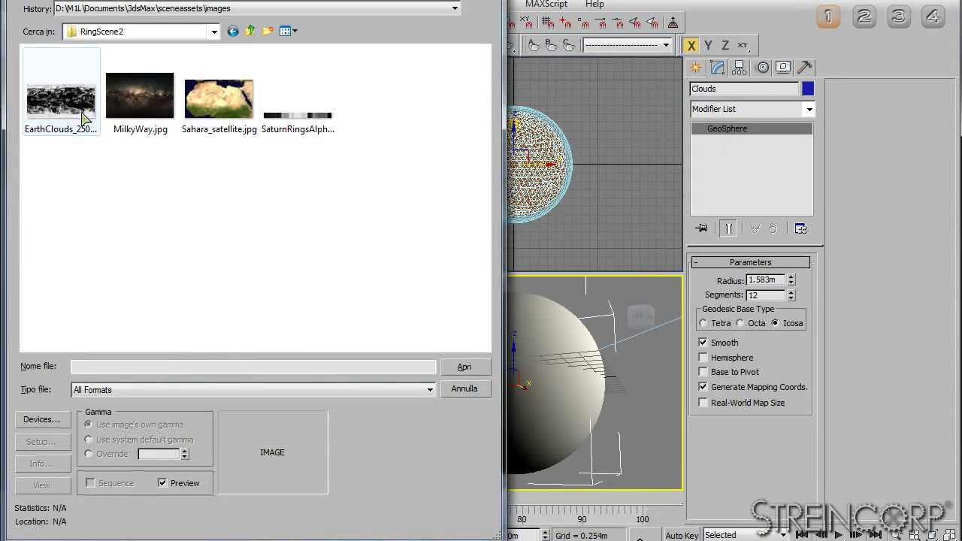
- Load EarthClouds_2500.jpg shown in viewport, and instance the opacity map onto the bump slot
{"action": "double_click", "coordinate": [85, 119]}
{"action": "left_click", "coordinate": [199, 211]}
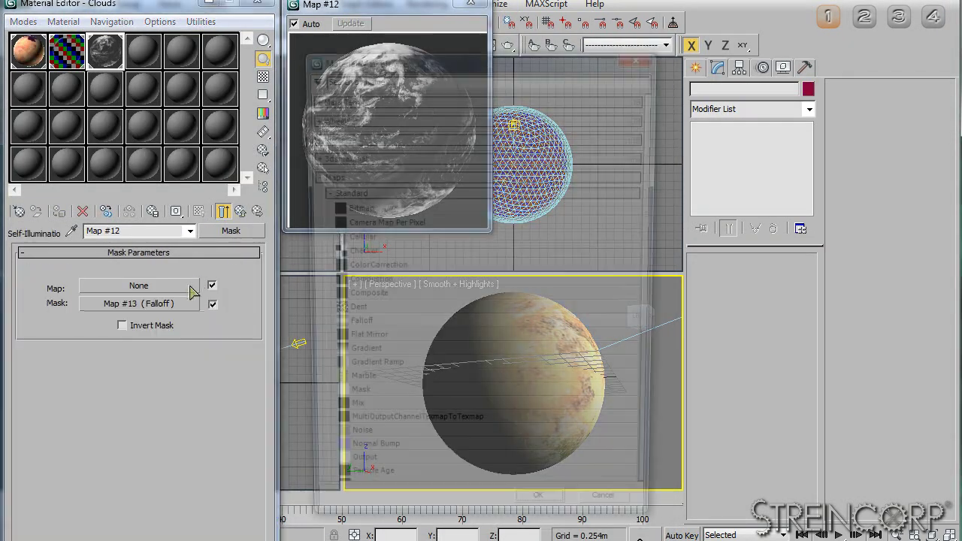
{"action": "left_click_drag", "start_coordinate": [150, 369], "coordinate": [181, 399]}
{"action": "left_click", "coordinate": [112, 316]}
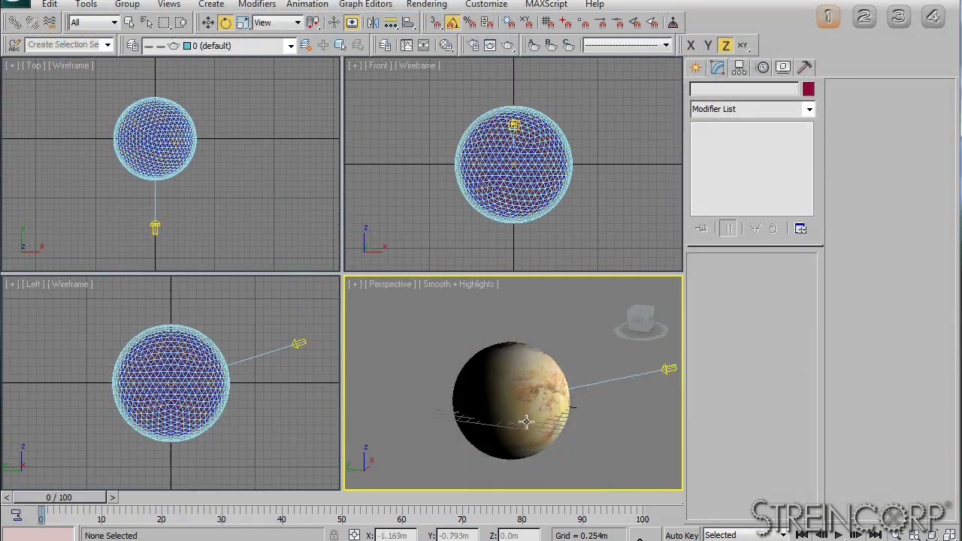
- Switch to creating new objects and pan the top view to prepare for the ring shapes
{"action": "left_click", "coordinate": [698, 68]}
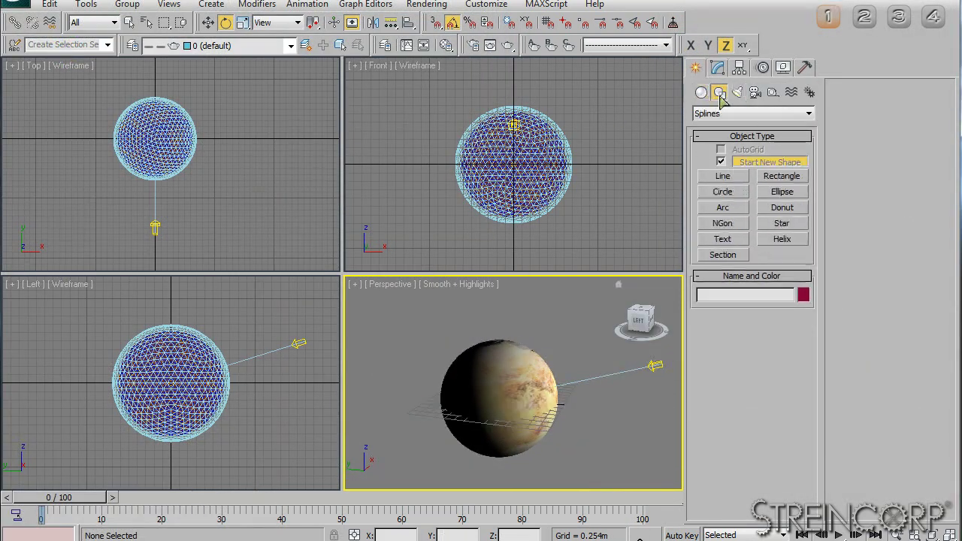
{"action": "middle_click_drag", "start_coordinate": [155, 140], "coordinate": [169, 156]}
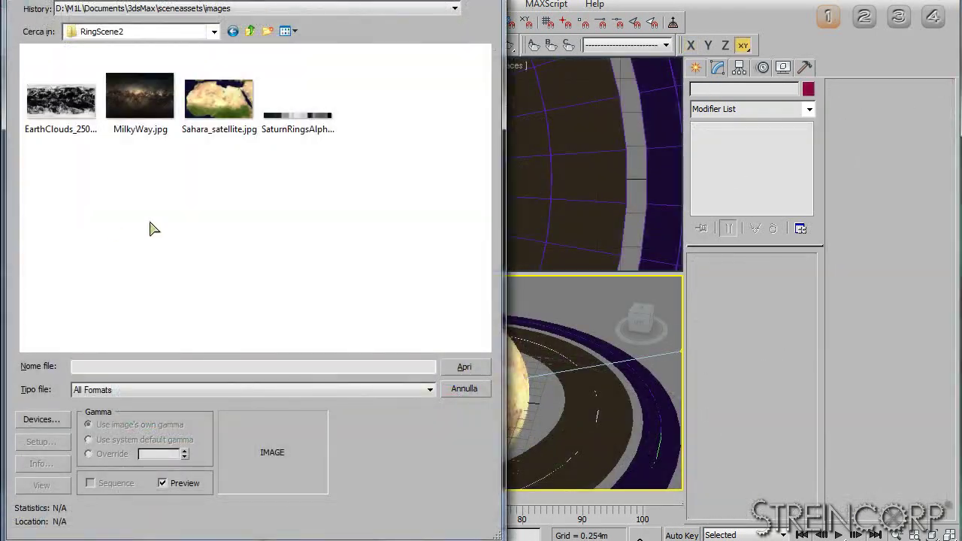
- Load SaturnRingsAlpha.png as the Ring 1 opacity map with U tiling 0.4
{"action": "left_click", "coordinate": [465, 368]}
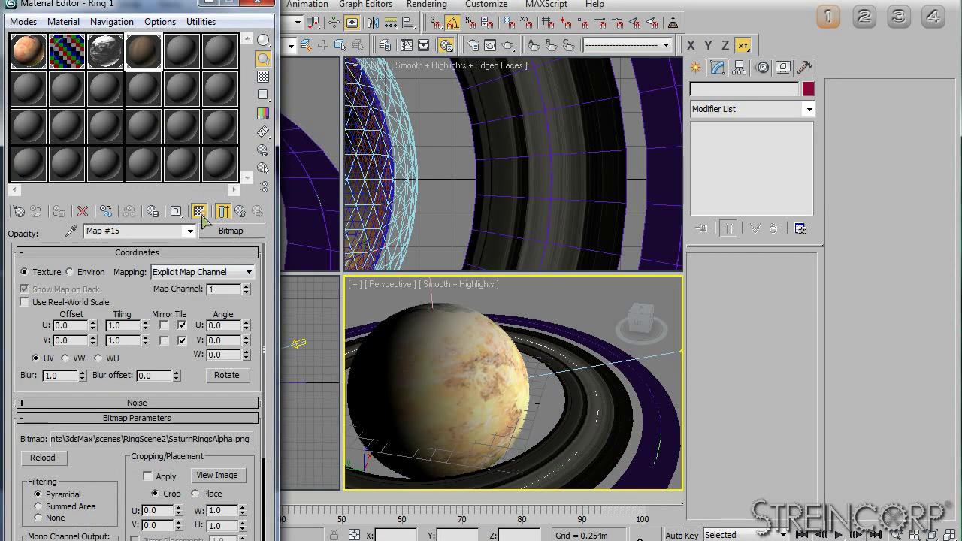
{"action": "left_click", "coordinate": [145, 329]}
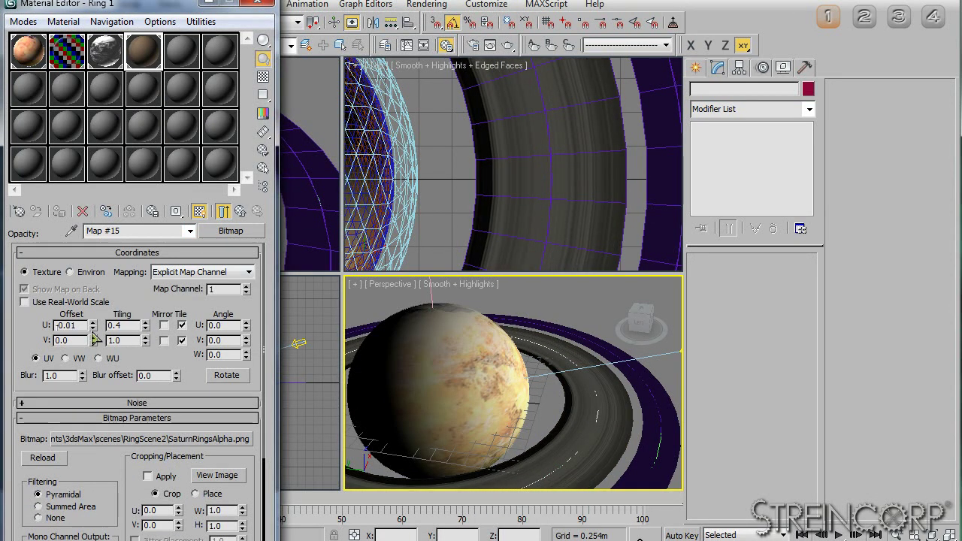
{"action": "left_click", "coordinate": [224, 212]}
{"action": "double_click", "coordinate": [144, 51]}
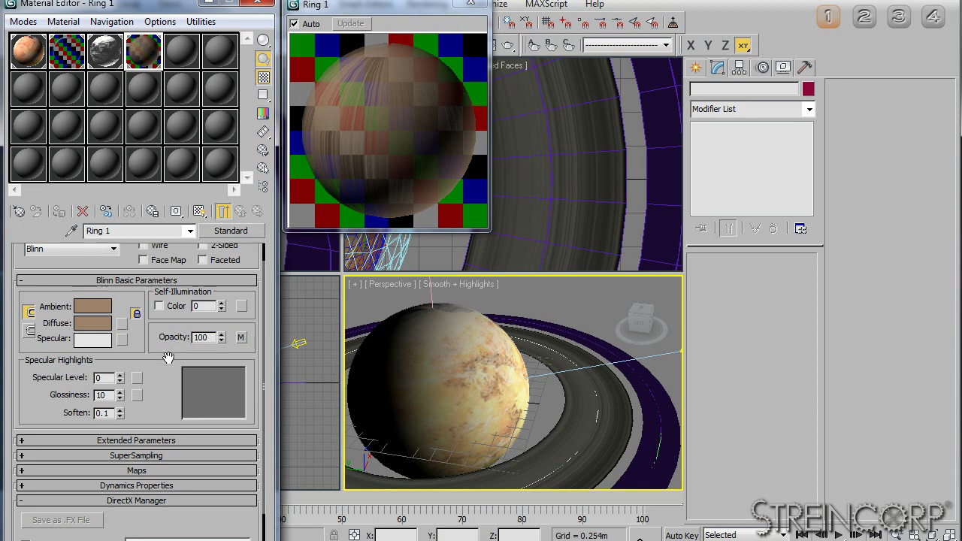
- Add a Falloff self-illumination map and set gradient ramp flags at positions 37 and 52
{"action": "left_click", "coordinate": [241, 306]}
{"action": "middle_click_drag", "start_coordinate": [530, 421], "coordinate": [550, 413], "text": "alt"}
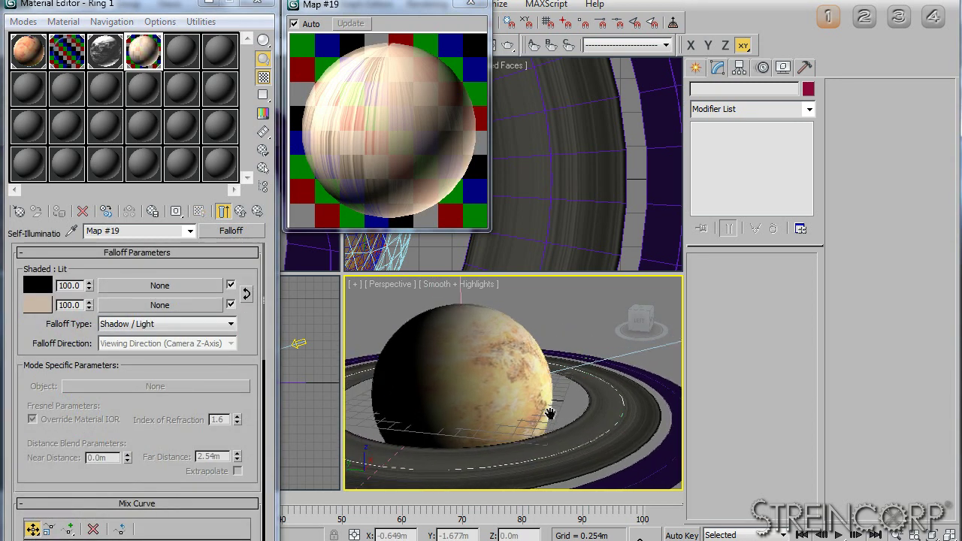
{"action": "left_click", "coordinate": [551, 412]}
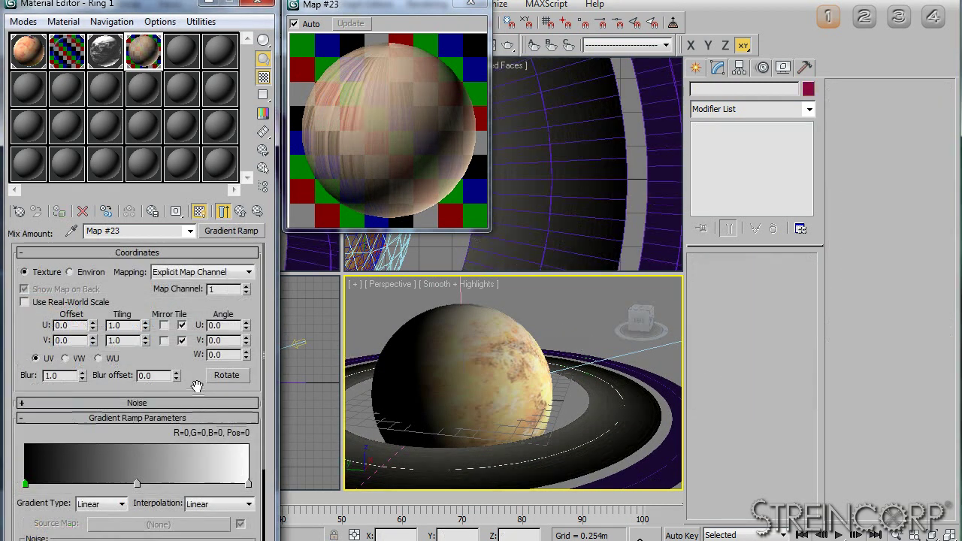
{"action": "scroll", "coordinate": [210, 307], "scroll_direction": "down", "scroll_amount": 3}
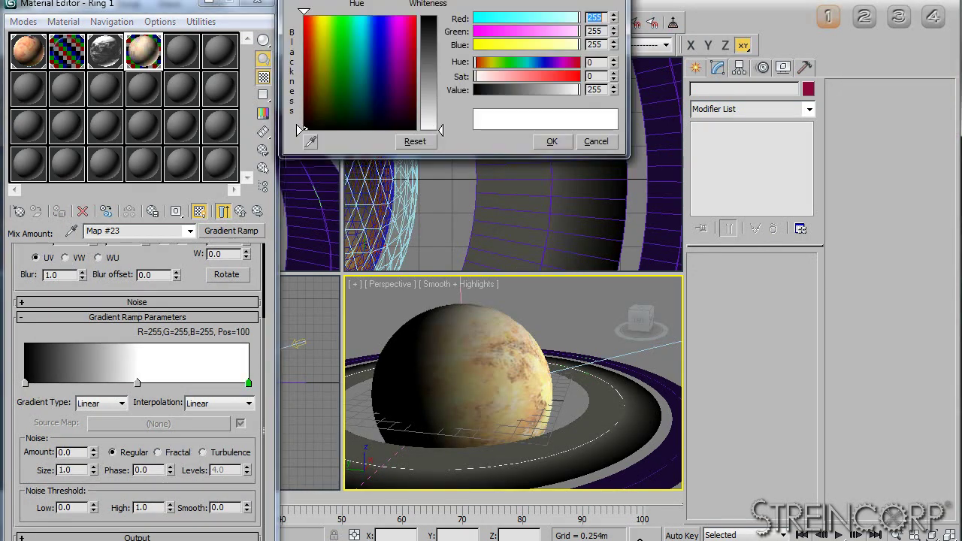
{"action": "left_click_drag", "start_coordinate": [101, 425], "coordinate": [110, 426]}
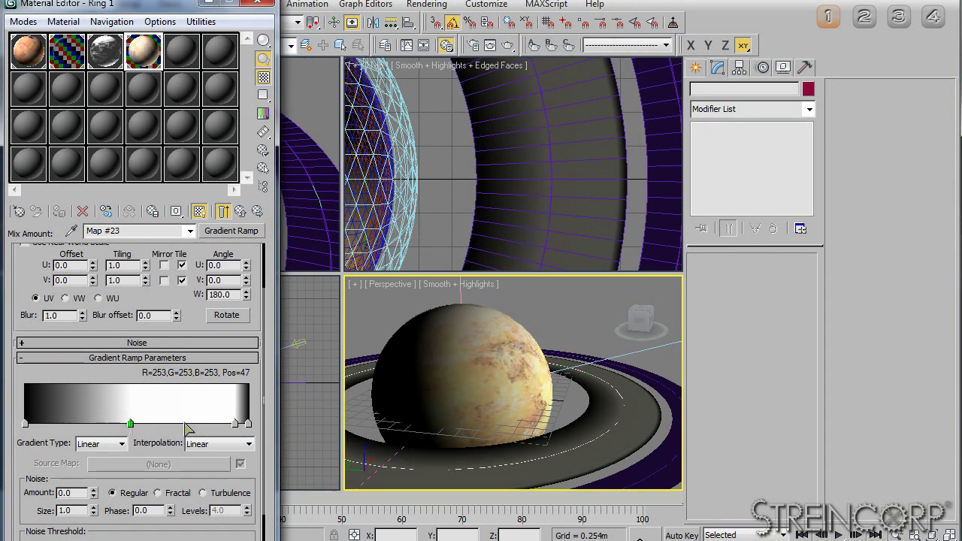
{"action": "left_click", "coordinate": [141, 426]}
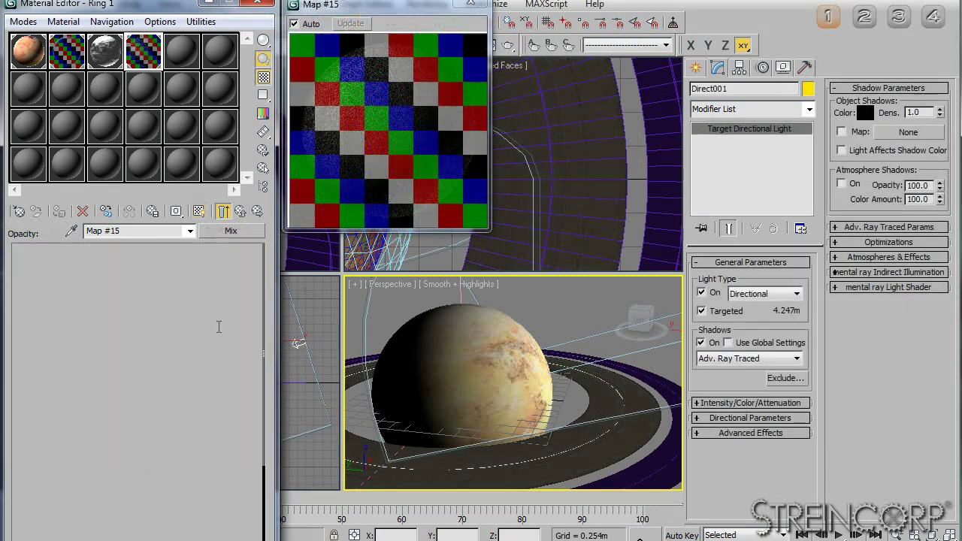
- Raise the opacity map's RGB offset and move the gradient's white band from 62 to about 25
{"action": "left_click_drag", "start_coordinate": [241, 444], "coordinate": [244, 448]}
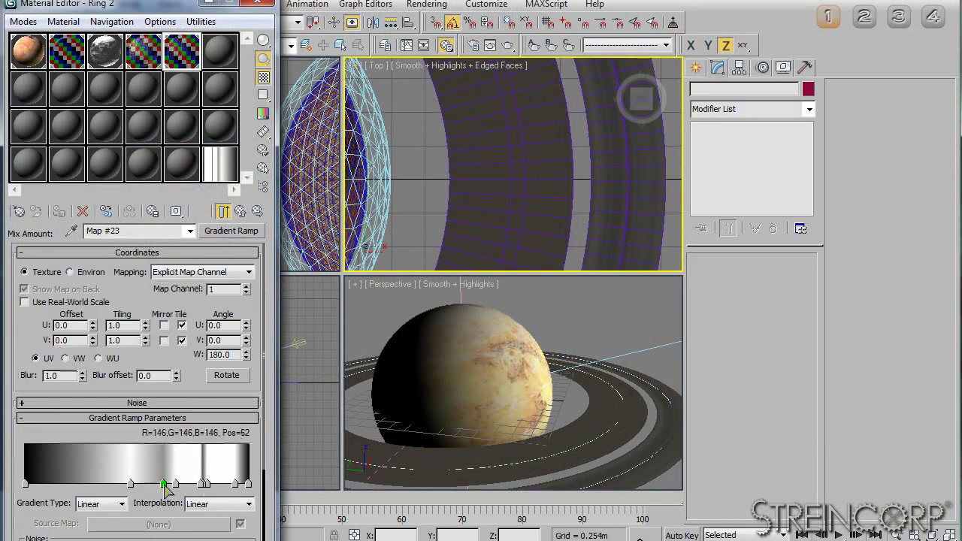
{"action": "left_click_drag", "start_coordinate": [164, 483], "coordinate": [82, 483]}
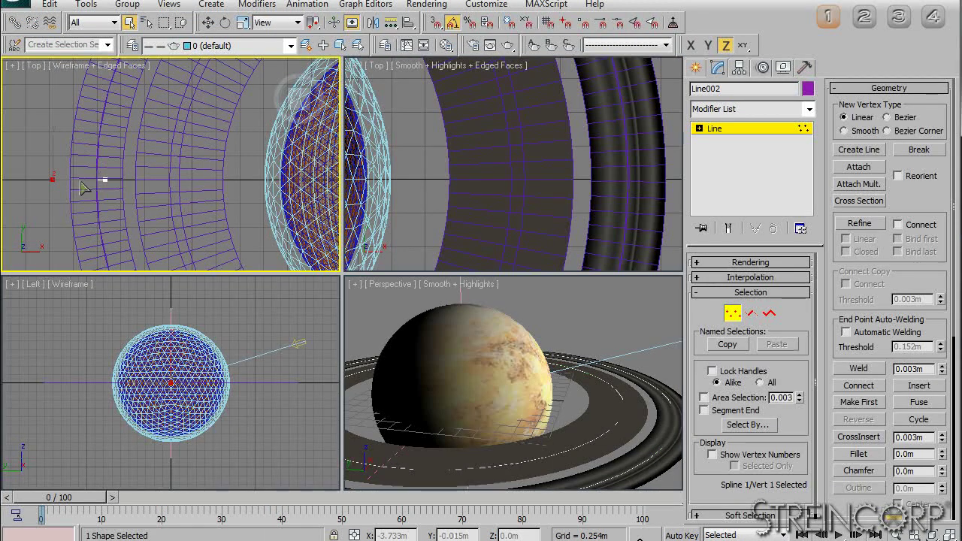
- Switch to the Move tool and render the ringed planet from the current view
{"action": "key", "text": "w"}
{"action": "key", "text": "shift+q"}
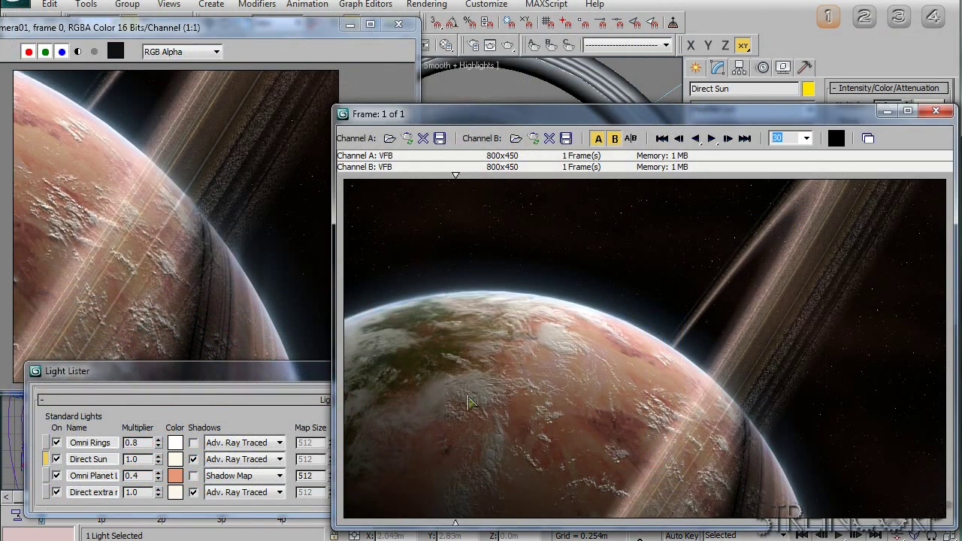
- Close the RAM Player window and confirm exiting it
{"action": "left_click", "coordinate": [936, 111]}
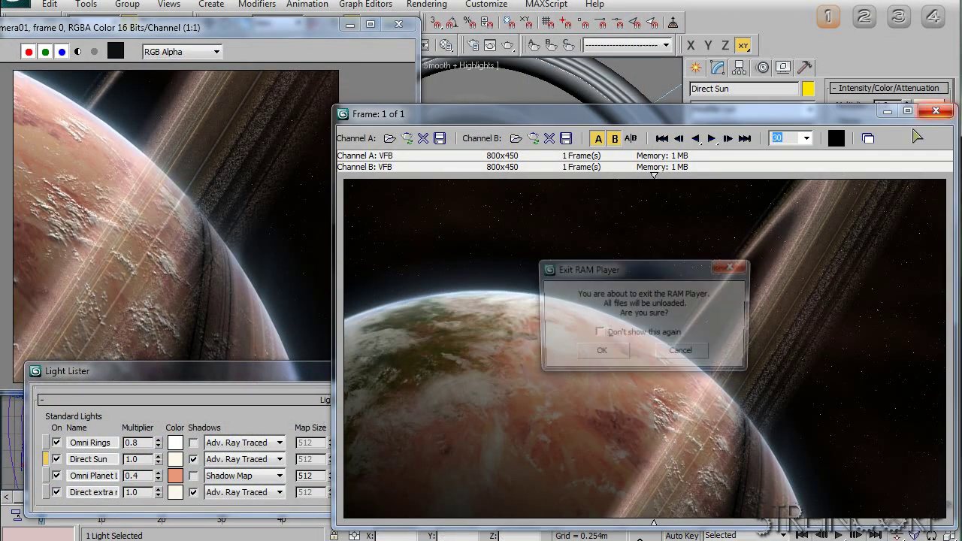
{"action": "left_click", "coordinate": [597, 367]}
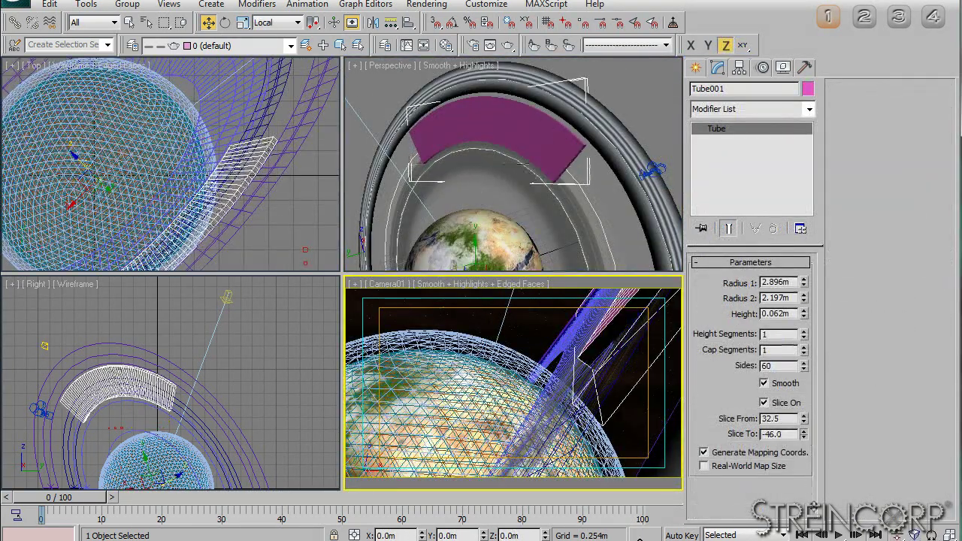
- Widen the emitter tube's slice arc and start a production render of the camera view
{"action": "left_click_drag", "start_coordinate": [804, 419], "coordinate": [816, 338]}
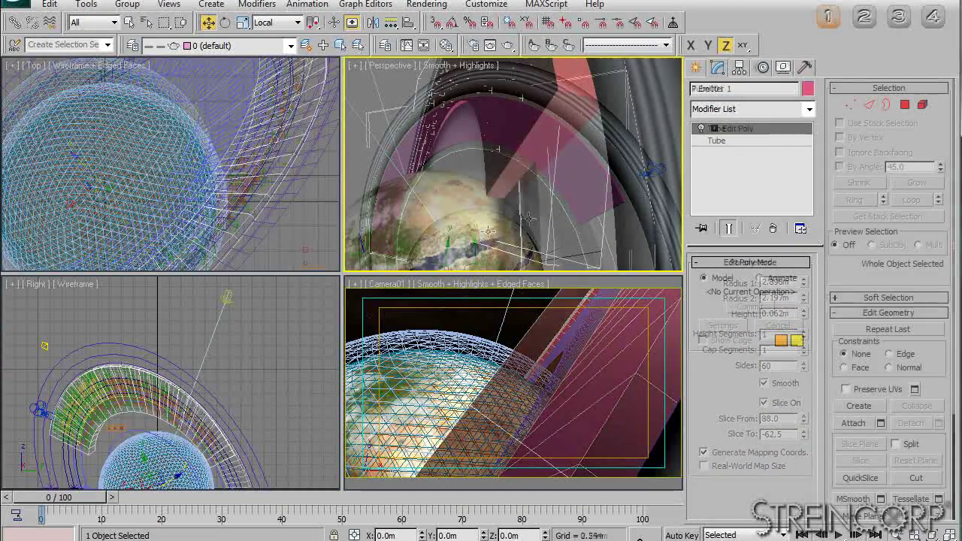
{"action": "right_click", "coordinate": [534, 233]}
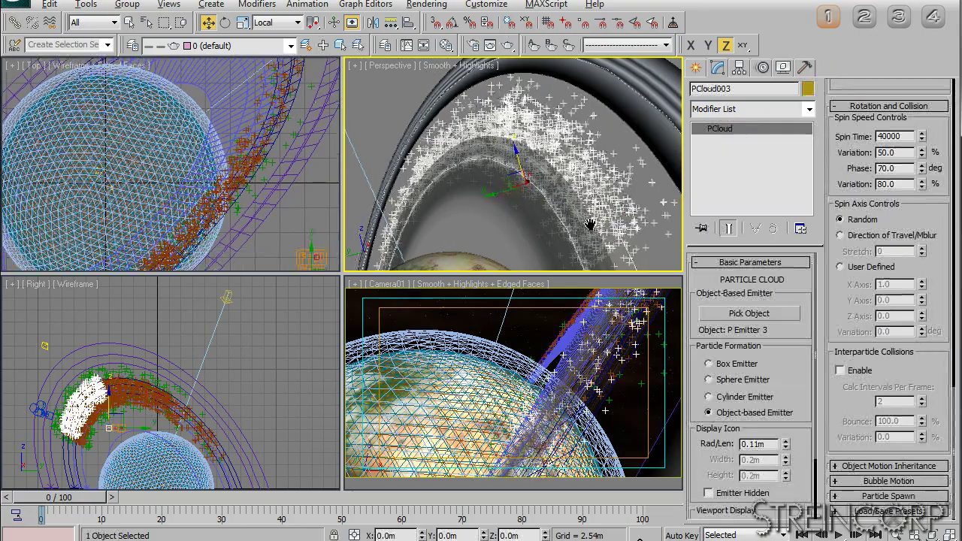
{"action": "scroll", "coordinate": [574, 212], "scroll_direction": "up", "scroll_amount": 3}
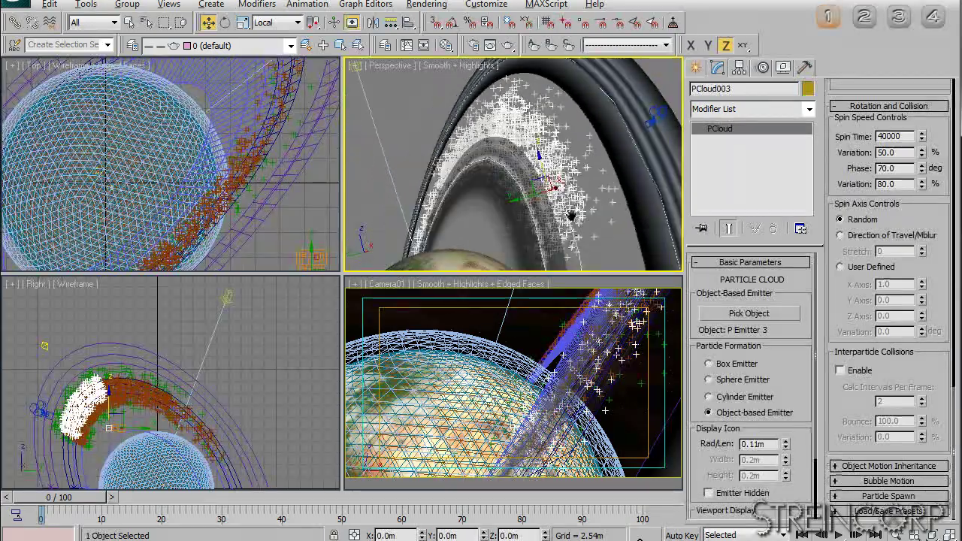
{"action": "scroll", "coordinate": [572, 212], "scroll_direction": "up", "scroll_amount": 2}
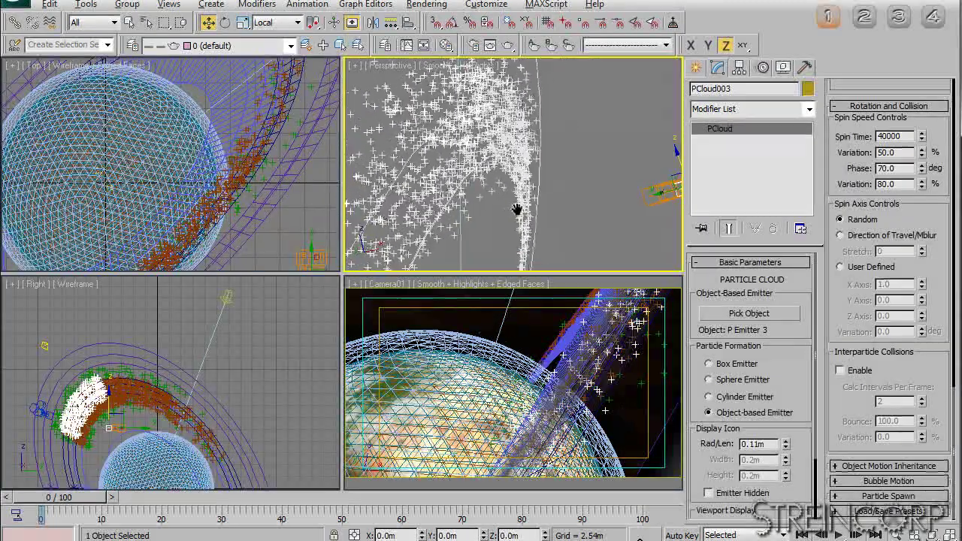
{"action": "left_click", "coordinate": [508, 45]}
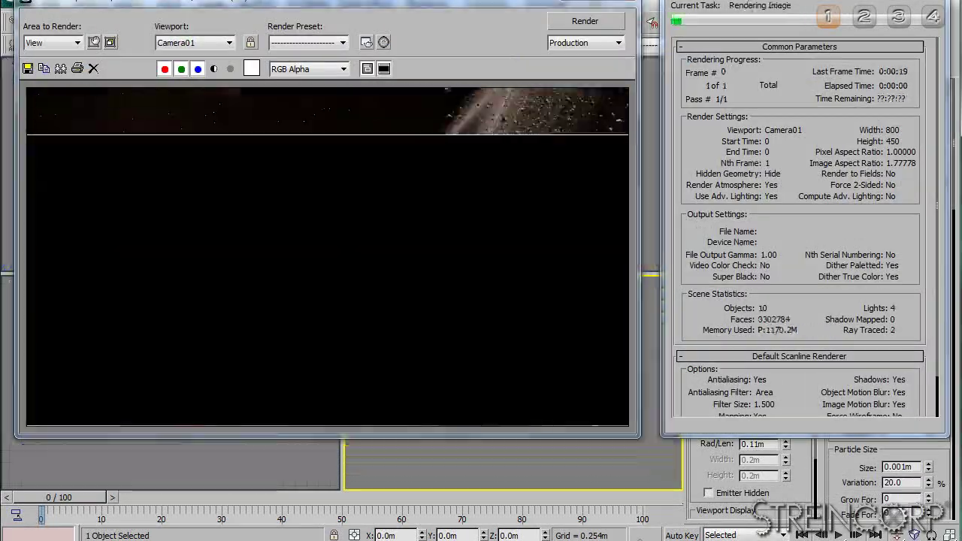
- Let the asteroid field render finish and bring up the spaceship scene with its mirrored LASER cannons
{"action": "left_click_drag", "start_coordinate": [804, 279], "coordinate": [803, 246]}
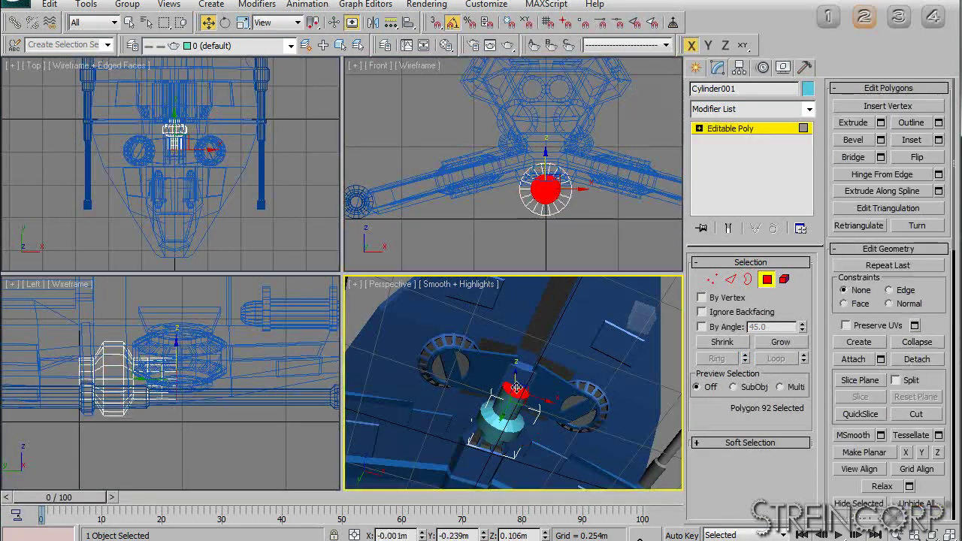
- Orbit the Perspective view to inspect the ship from another side and from underneath
{"action": "right_click", "coordinate": [467, 434]}
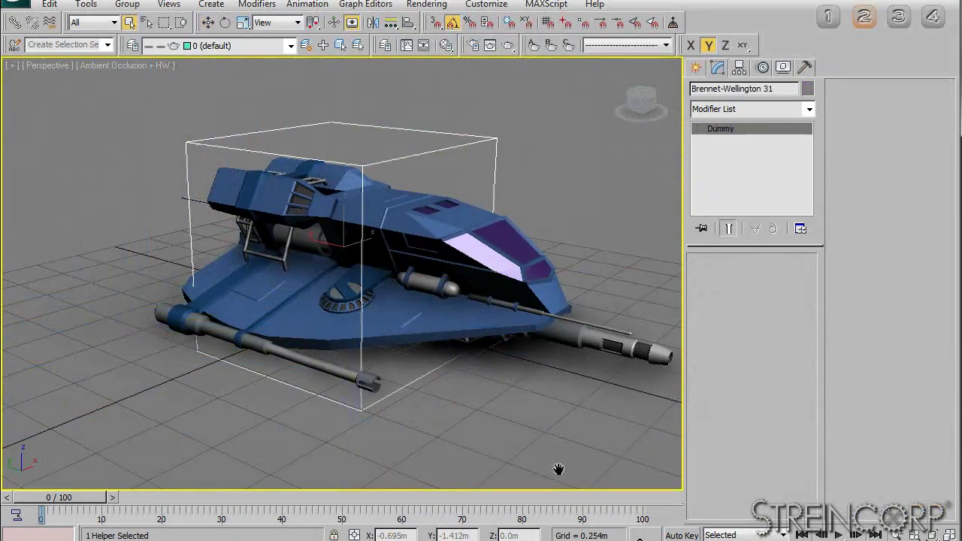
{"action": "middle_click_drag", "start_coordinate": [639, 462], "coordinate": [389, 464], "text": "alt"}
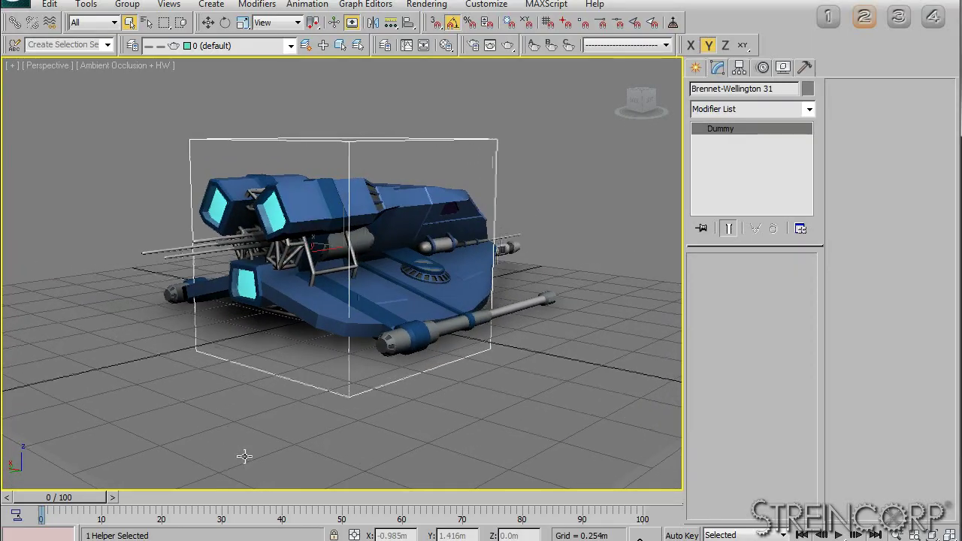
{"action": "mouse_move", "coordinate": [188, 420]}
{"action": "middle_mouse_down", "text": "alt"}
{"action": "mouse_move", "coordinate": [145, 389]}
{"action": "mouse_move", "coordinate": [266, 275]}
{"action": "mouse_move", "coordinate": [349, 257]}
{"action": "mouse_move", "coordinate": [164, 300]}
{"action": "middle_mouse_up", "text": "alt"}
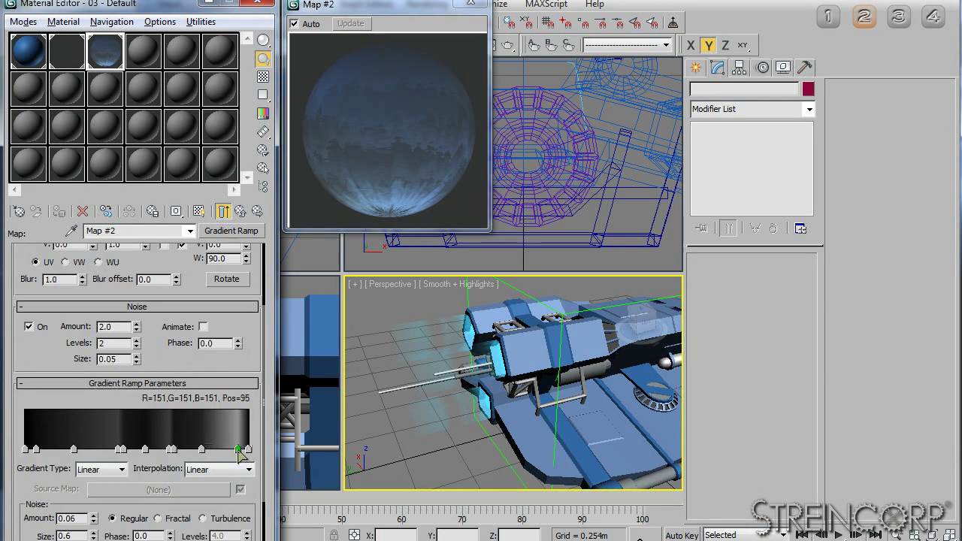
- Render the ship and check the engine glow in the monochrome and alpha channel views
{"action": "key", "text": "shift+q"}
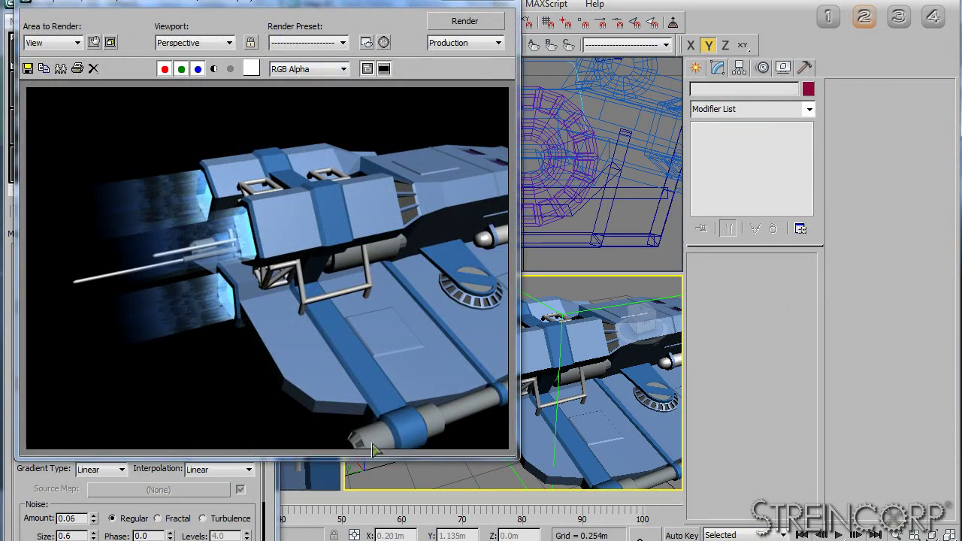
{"action": "left_click", "coordinate": [230, 68]}
{"action": "left_click", "coordinate": [230, 68]}
{"action": "left_click", "coordinate": [213, 68]}
{"action": "left_click", "coordinate": [214, 69]}
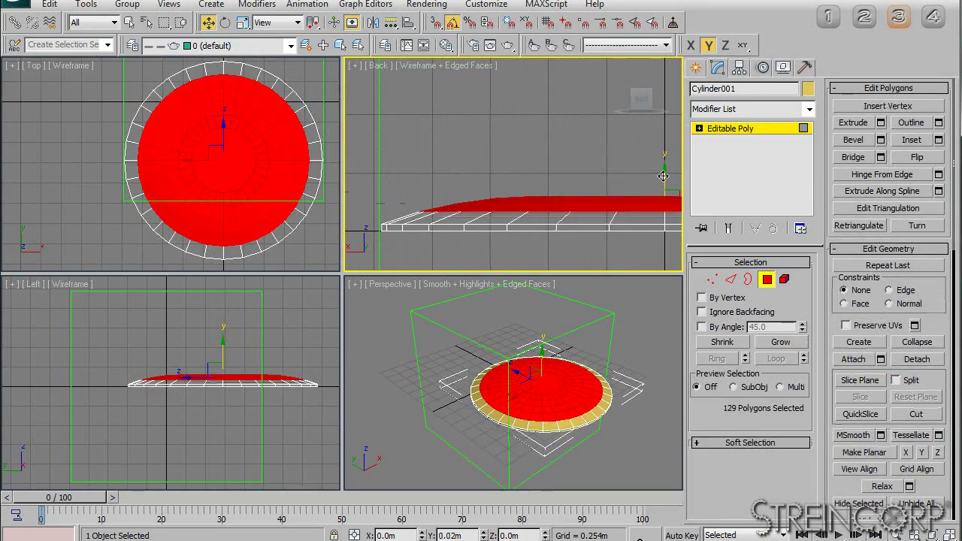
- Grow the hull's polygon selection outward
{"action": "left_click", "coordinate": [782, 342]}
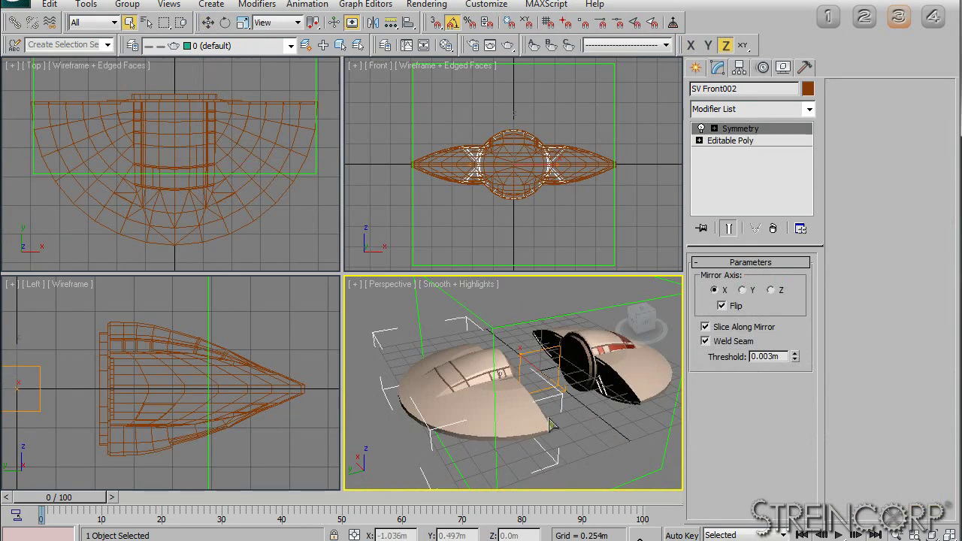
- Draw a cylinder engine pod, then unhide all of SV Center's child parts to show the full ship
{"action": "scroll", "coordinate": [516, 178], "scroll_direction": "up", "scroll_amount": 3}
{"action": "left_click_drag", "start_coordinate": [515, 167], "coordinate": [571, 227]}
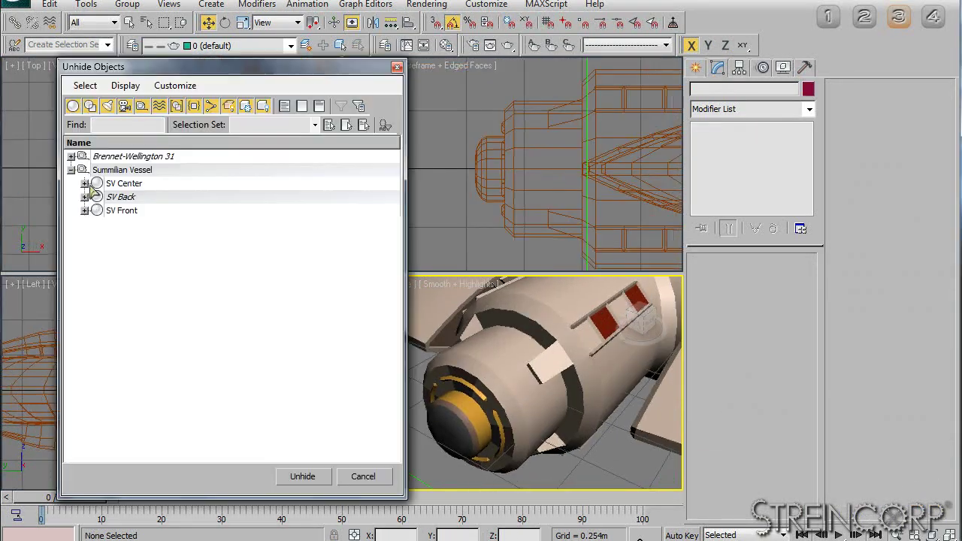
{"action": "left_click", "coordinate": [85, 183]}
{"action": "left_click_drag", "start_coordinate": [120, 197], "coordinate": [176, 261]}
{"action": "left_click", "coordinate": [302, 476]}
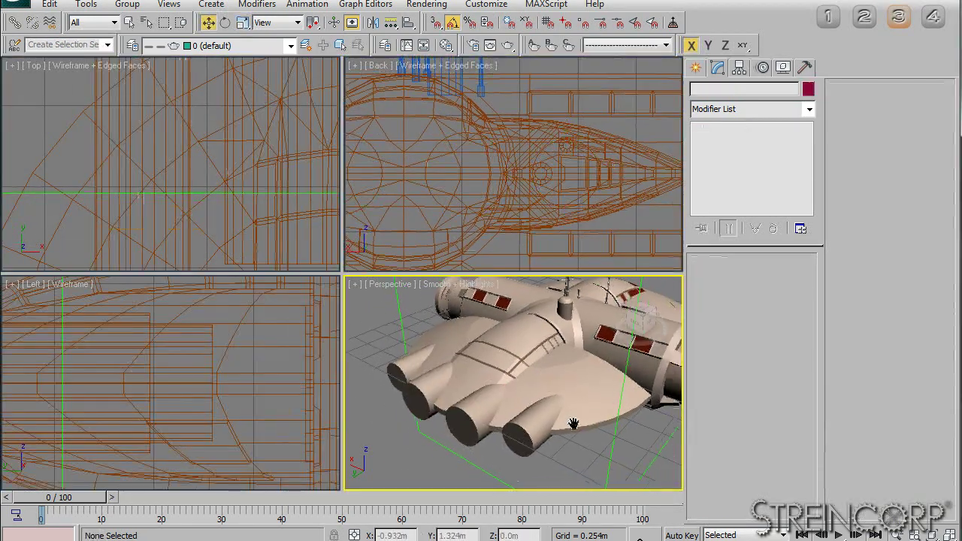
{"action": "middle_click_drag", "start_coordinate": [572, 424], "coordinate": [577, 432]}
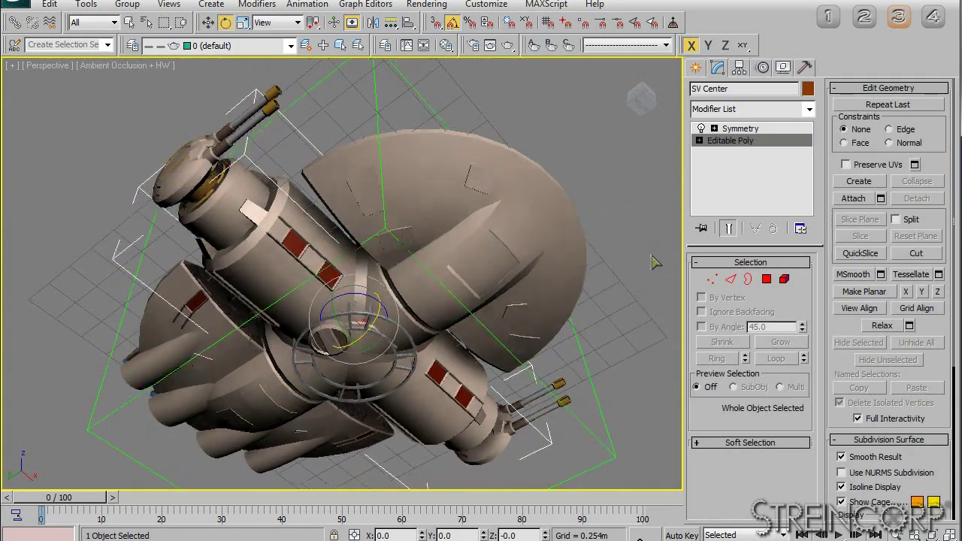
- Tilt the selected engines 5° and rotate the SV Back section 90° upright on Y
{"action": "mouse_move", "coordinate": [654, 299]}
{"action": "middle_mouse_down", "text": "alt"}
{"action": "mouse_move", "coordinate": [615, 478]}
{"action": "mouse_move", "coordinate": [243, 479]}
{"action": "middle_mouse_up", "text": "alt"}
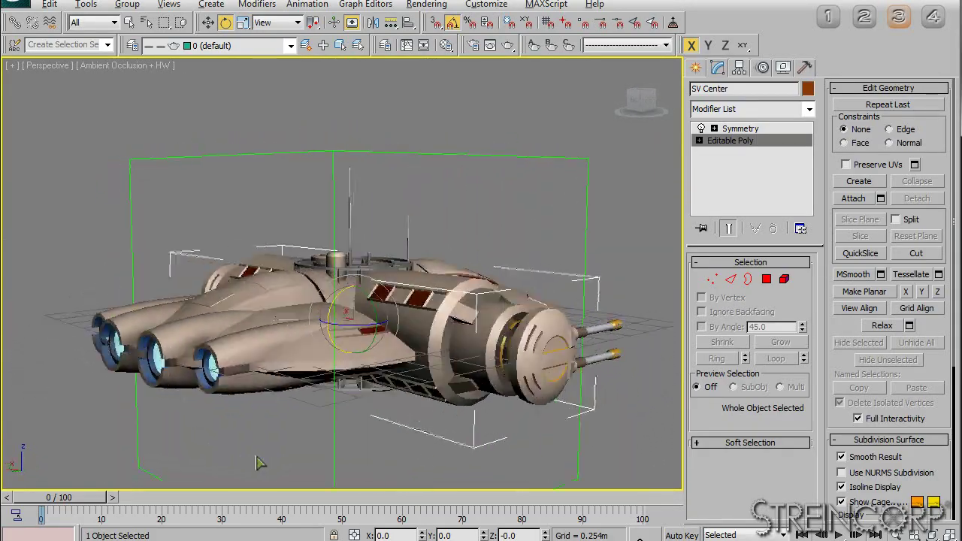
{"action": "left_click_drag", "start_coordinate": [226, 376], "coordinate": [233, 358]}
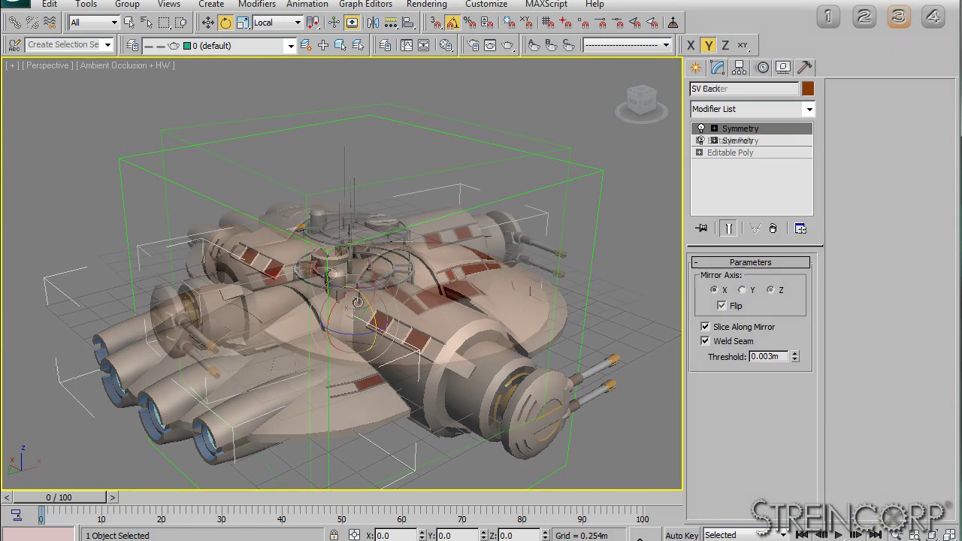
{"action": "left_click_drag", "start_coordinate": [355, 236], "coordinate": [368, 228]}
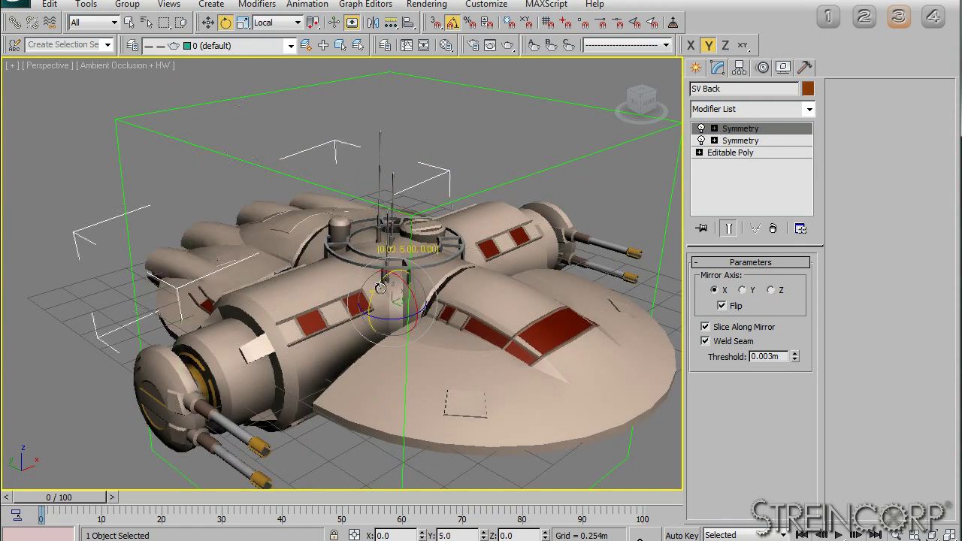
{"action": "left_click_drag", "start_coordinate": [360, 301], "coordinate": [356, 348]}
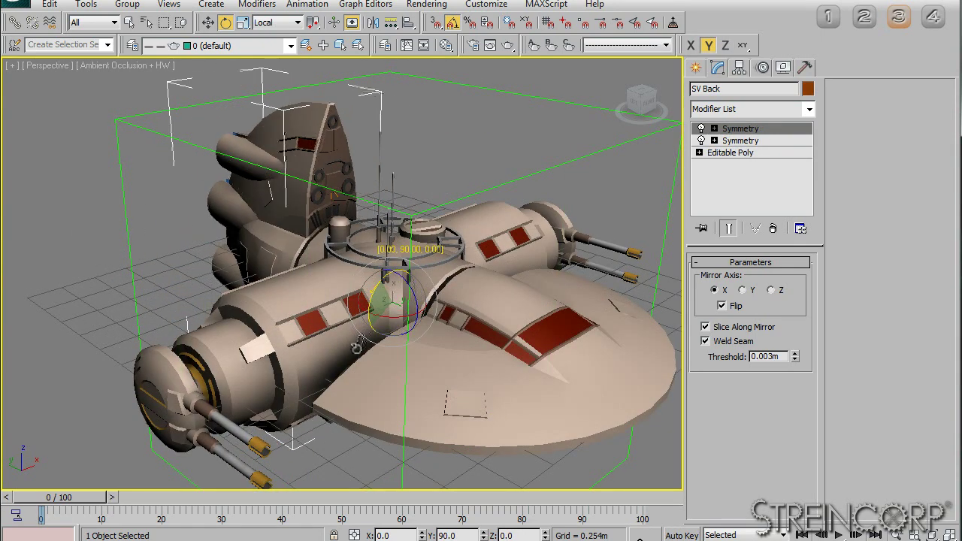
{"action": "middle_click_drag", "start_coordinate": [376, 457], "coordinate": [421, 421], "text": "alt"}
- Inspect the Engines Plasma material and unhide the four SV Engines Plasma objects
{"action": "key", "text": "alt+w"}
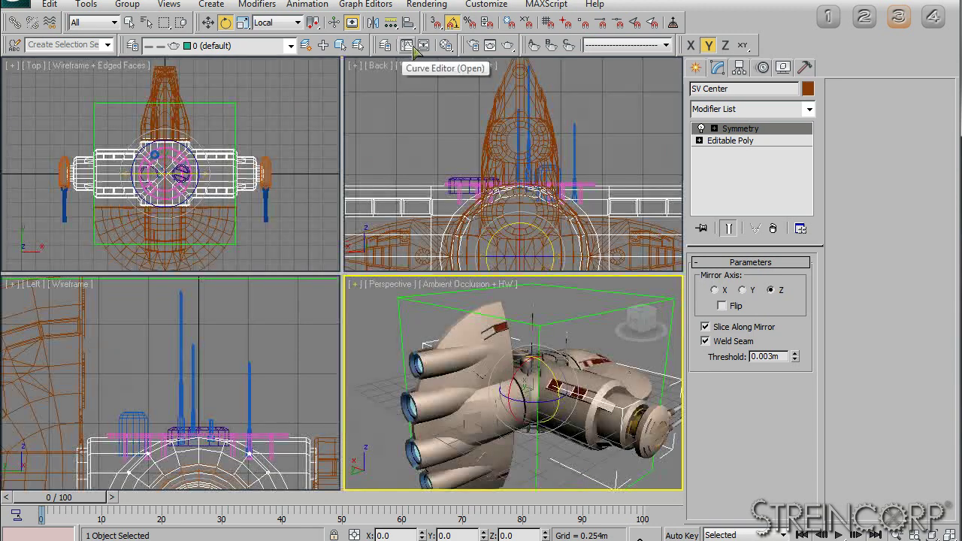
{"action": "left_click", "coordinate": [446, 45]}
{"action": "double_click", "coordinate": [67, 52]}
{"action": "right_click", "coordinate": [379, 296]}
{"action": "left_click", "coordinate": [430, 247]}
{"action": "left_click_drag", "start_coordinate": [196, 204], "coordinate": [222, 248]}
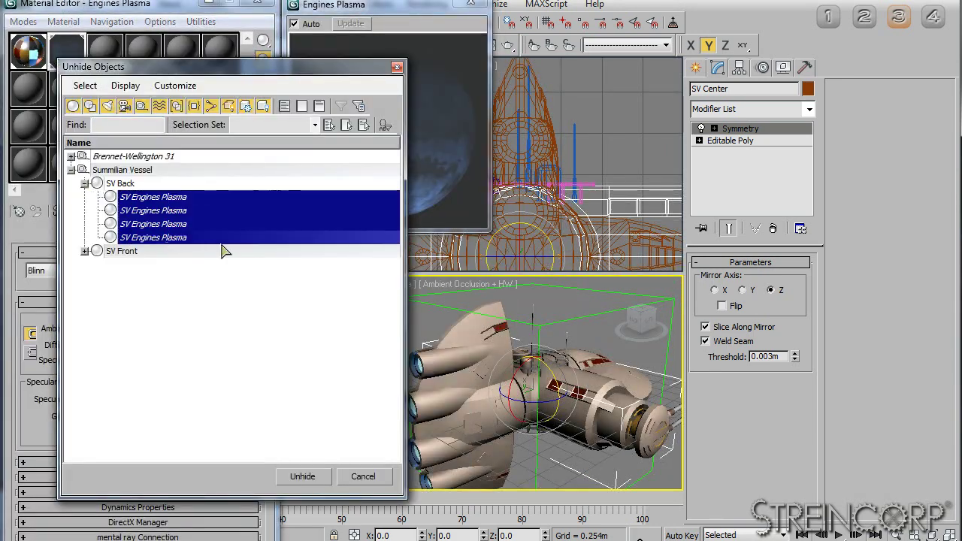
{"action": "left_click", "coordinate": [301, 474]}
- Render the perspective view and check its greyscale and alpha channels
{"action": "middle_click_drag", "start_coordinate": [549, 404], "coordinate": [512, 395], "text": "alt"}
{"action": "key", "text": "shift+q"}
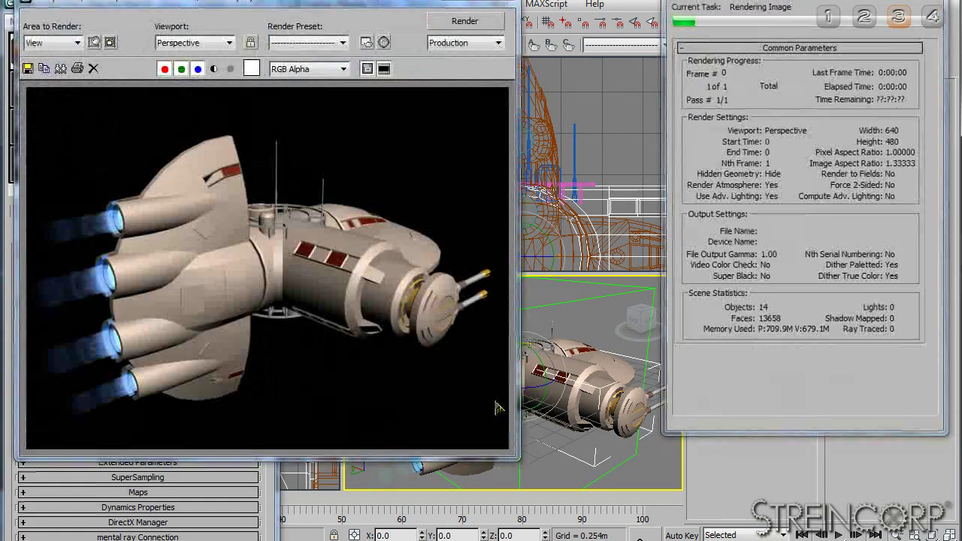
{"action": "left_click", "coordinate": [231, 69]}
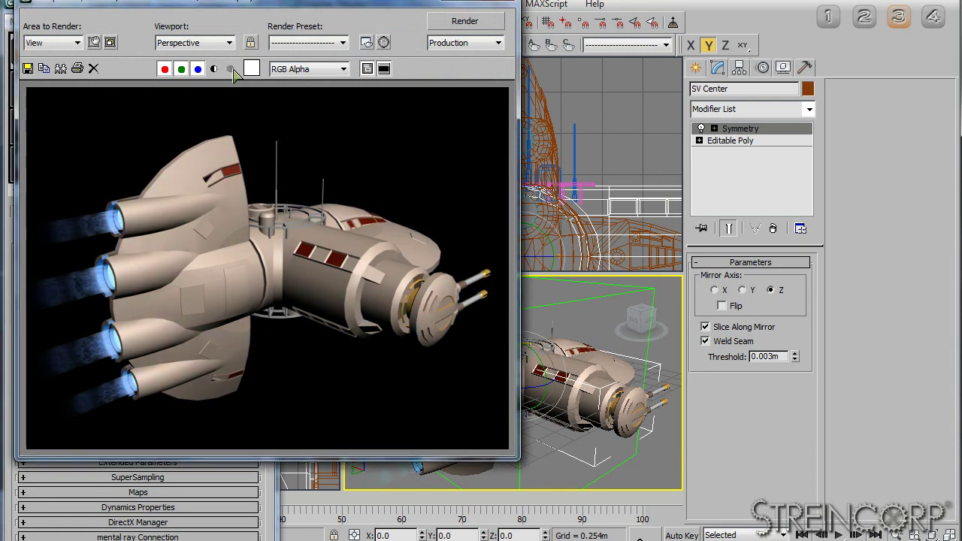
{"action": "left_click", "coordinate": [214, 69]}
{"action": "left_click", "coordinate": [214, 70]}
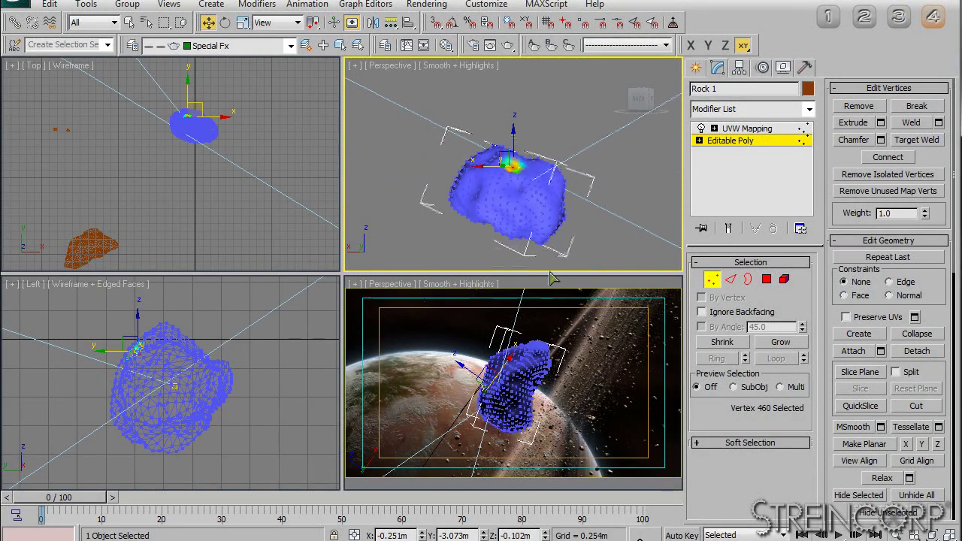
- Exit rock vertex editing and open the Rock 1 material in the Material Editor
{"action": "key", "text": "1"}
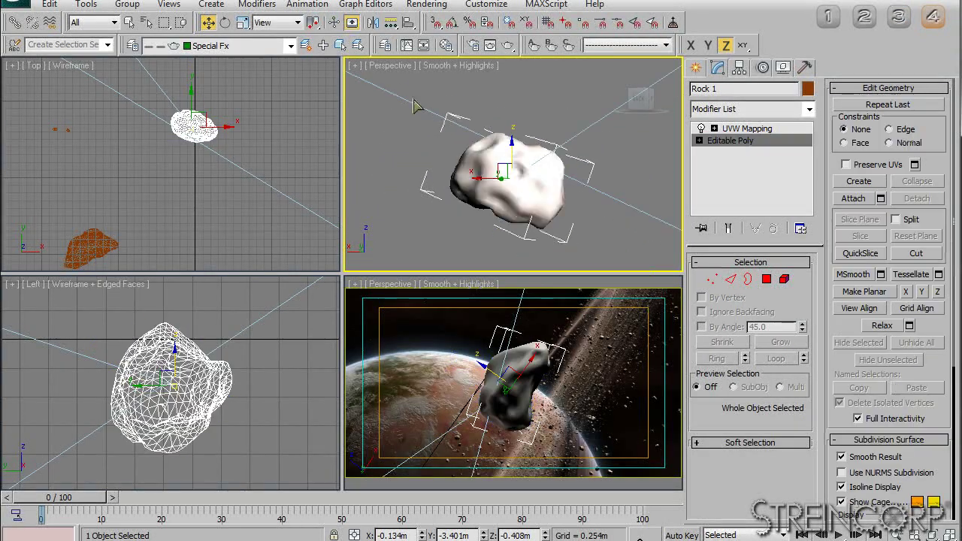
{"action": "left_click", "coordinate": [446, 46]}
{"action": "scroll", "coordinate": [143, 339], "scroll_direction": "down", "scroll_amount": 3}
{"action": "left_click_drag", "start_coordinate": [182, 288], "coordinate": [182, 321]}
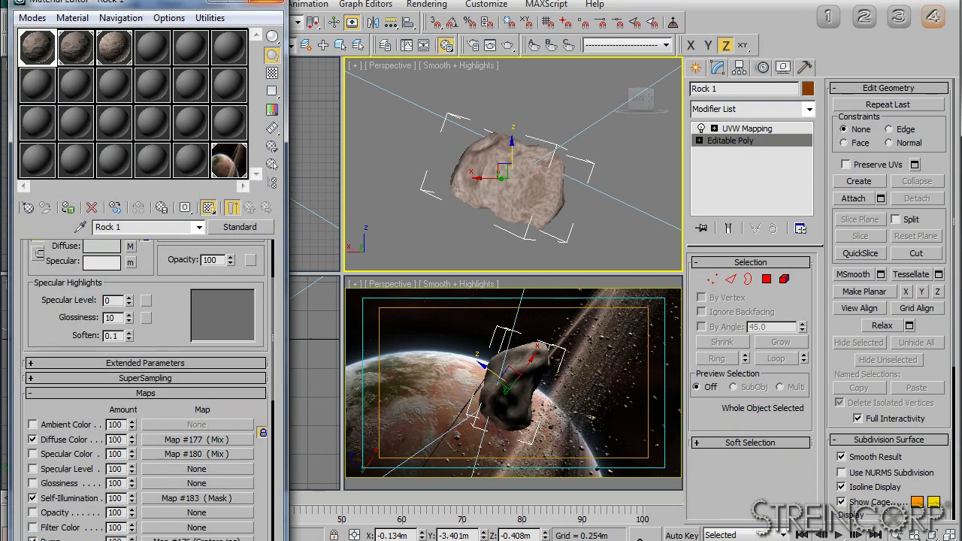
{"action": "mouse_move", "coordinate": [478, 181]}
{"action": "middle_mouse_down", "text": "alt"}
{"action": "mouse_move", "coordinate": [209, 192]}
{"action": "mouse_move", "coordinate": [239, 238]}
{"action": "middle_mouse_up", "text": "alt"}
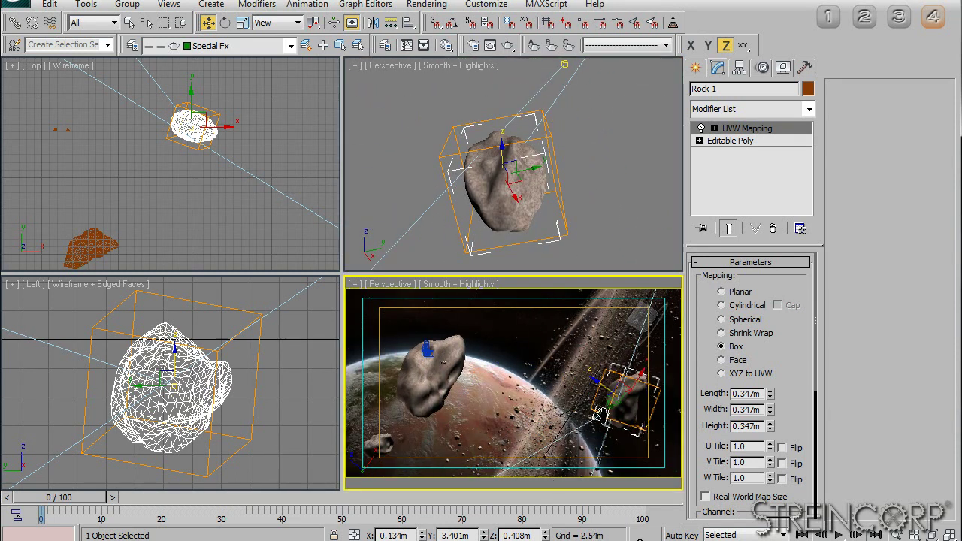
- Show Camera001 in the lower viewport and rotate the ship to a new orientation
{"action": "left_click", "coordinate": [390, 285]}
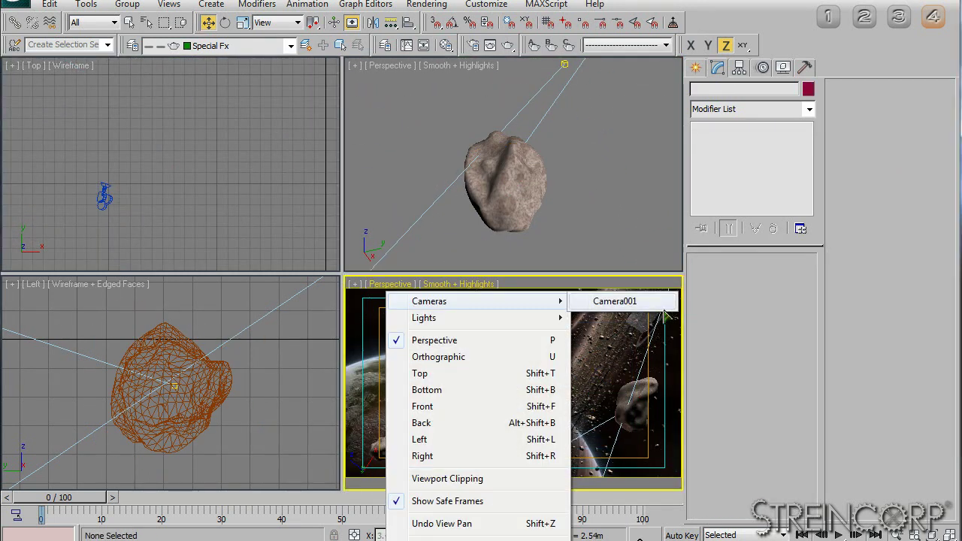
{"action": "left_click", "coordinate": [639, 300]}
{"action": "left_click", "coordinate": [410, 398]}
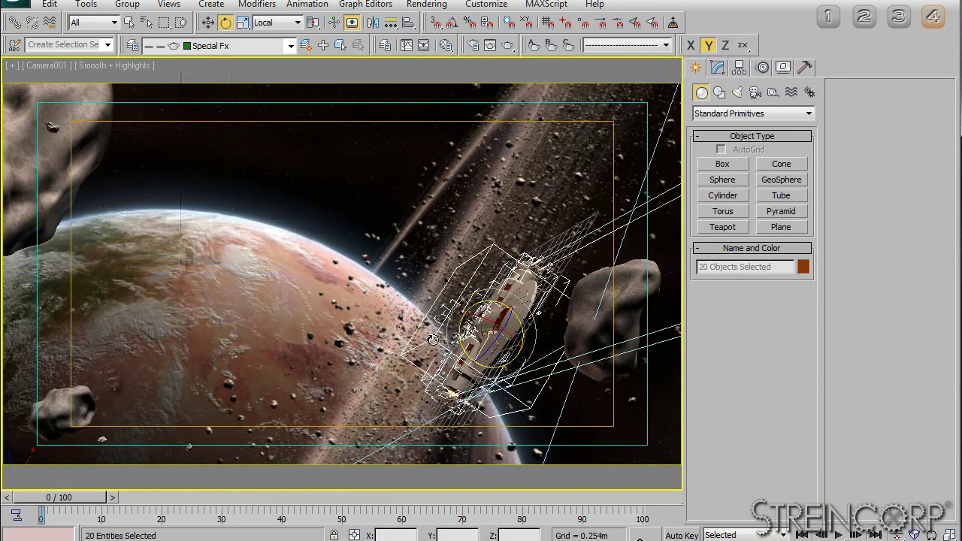
{"action": "left_click_drag", "start_coordinate": [433, 340], "coordinate": [493, 310]}
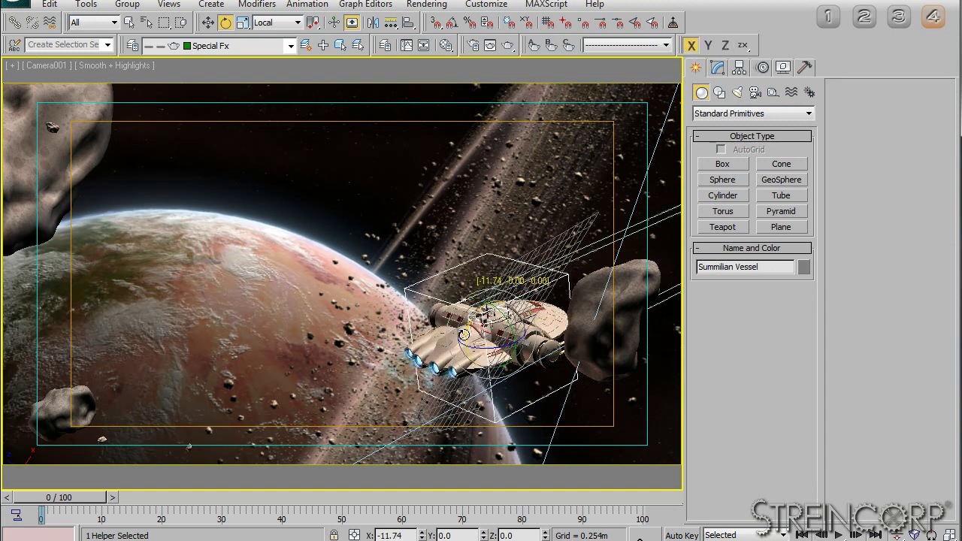
- Move the Summilian Vessel to the lower left of the Camera001 shot
{"action": "key", "text": "w"}
{"action": "mouse_move", "coordinate": [545, 406]}
{"action": "left_mouse_down"}
{"action": "mouse_move", "coordinate": [170, 373]}
{"action": "mouse_move", "coordinate": [198, 393]}
{"action": "left_mouse_up"}
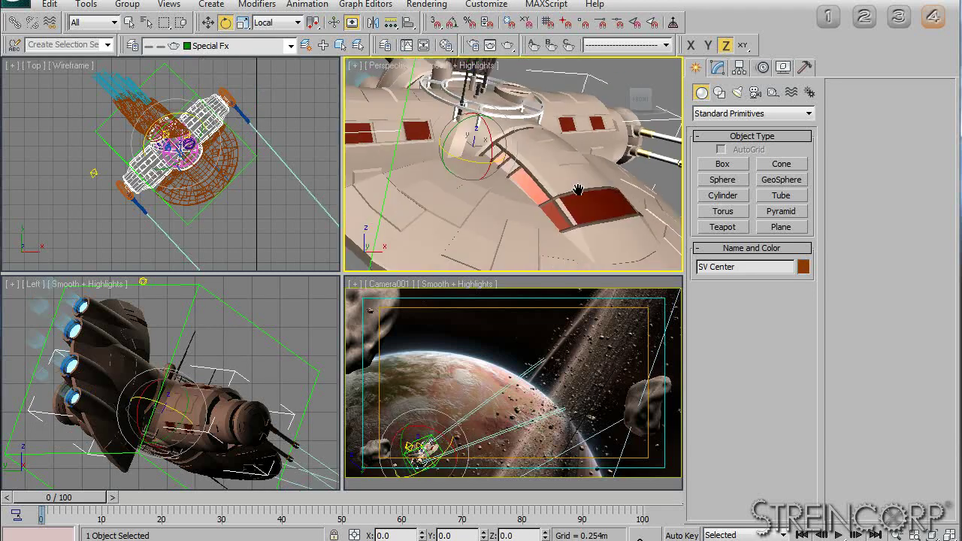
{"action": "middle_click_drag", "start_coordinate": [521, 126], "coordinate": [476, 196], "text": "alt"}
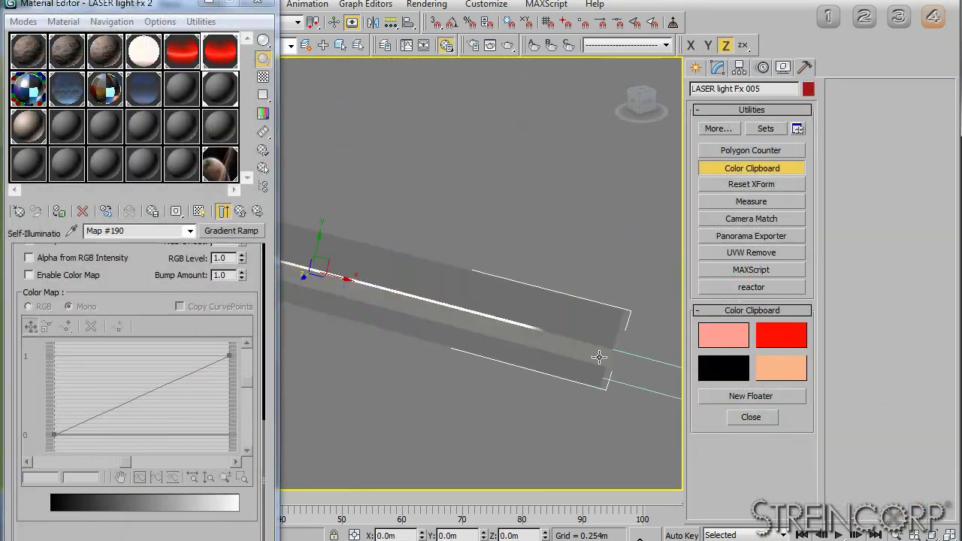
- Inspect Map #190's gradient flag properties, then Shift-clone the red LASER Ray along Y
{"action": "scroll", "coordinate": [161, 281], "scroll_direction": "up", "scroll_amount": 5}
{"action": "scroll", "coordinate": [161, 281], "scroll_direction": "up", "scroll_amount": 5}
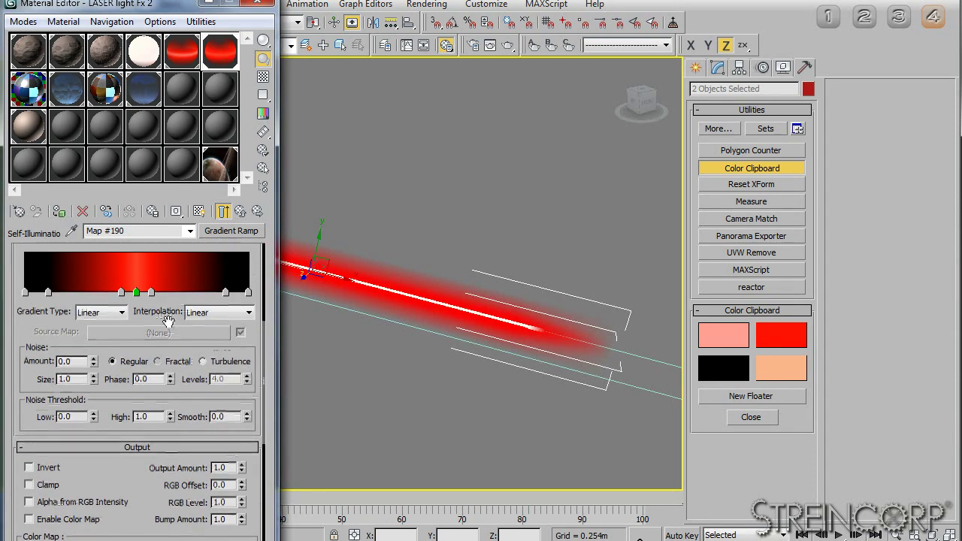
{"action": "scroll", "coordinate": [162, 281], "scroll_direction": "up", "scroll_amount": 5}
{"action": "double_click", "coordinate": [225, 60]}
{"action": "double_click", "coordinate": [136, 383]}
{"action": "left_click_drag", "start_coordinate": [98, 194], "coordinate": [315, 359]}
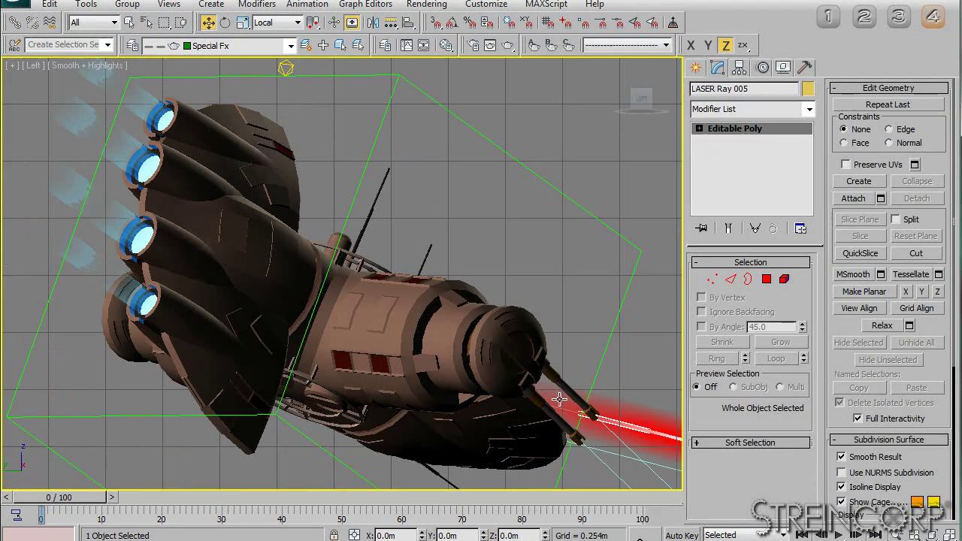
{"action": "left_click_drag", "start_coordinate": [491, 327], "coordinate": [487, 357], "text": "shift"}
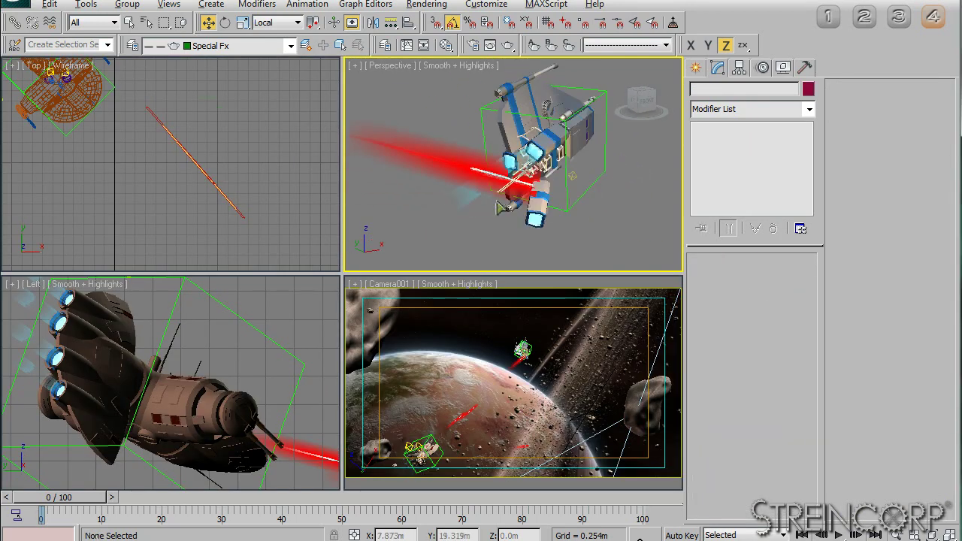
- Render the Camera001 view at HDTV 1280×720 from Render Setup
{"action": "left_click", "coordinate": [498, 208]}
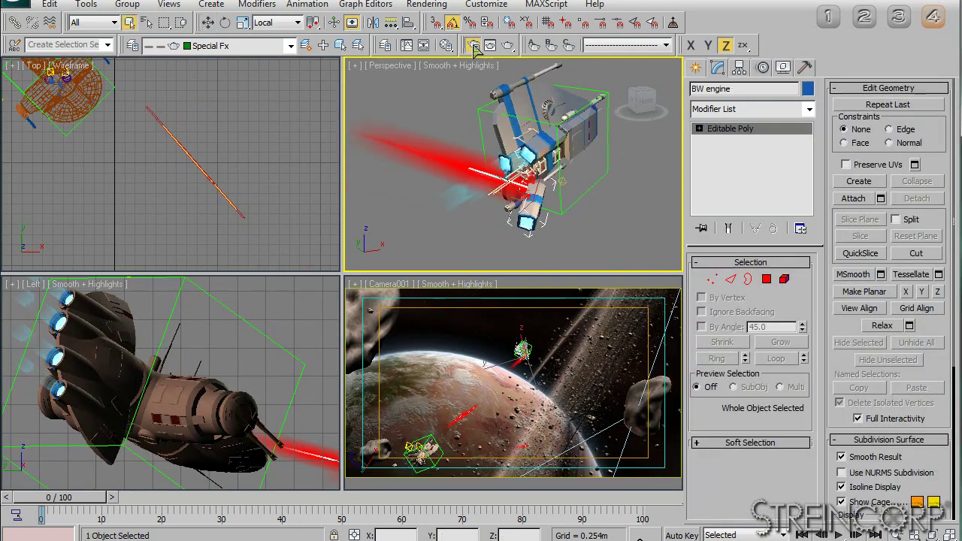
{"action": "key", "text": "F10"}
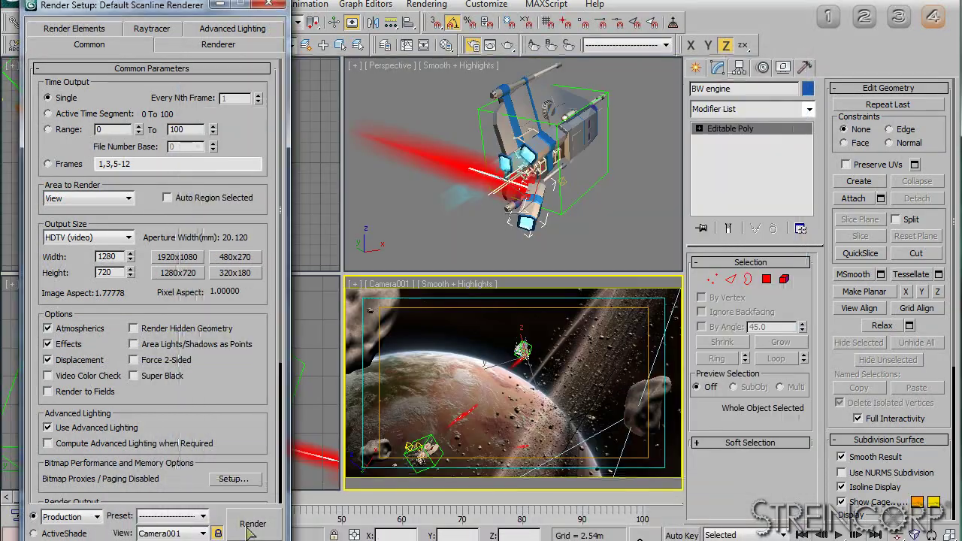
{"action": "left_click", "coordinate": [250, 529]}
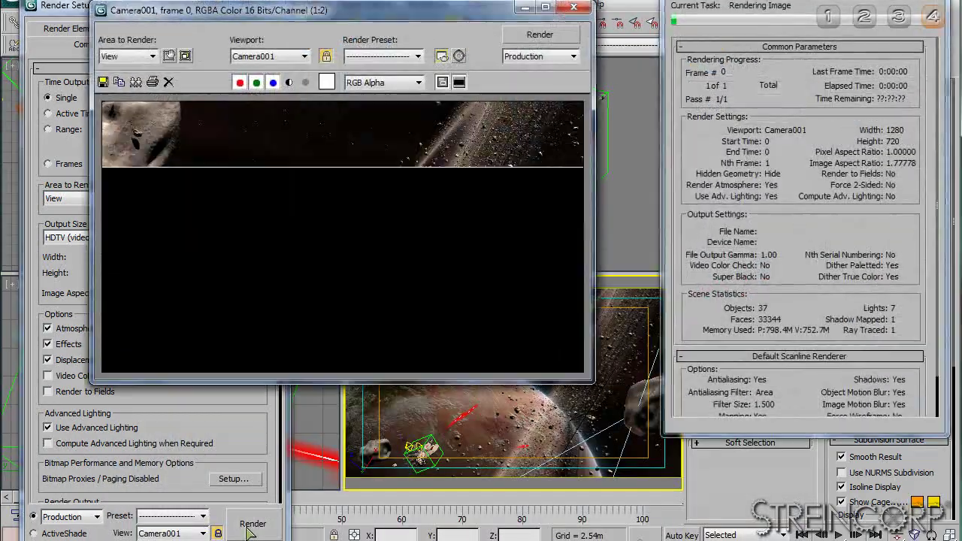